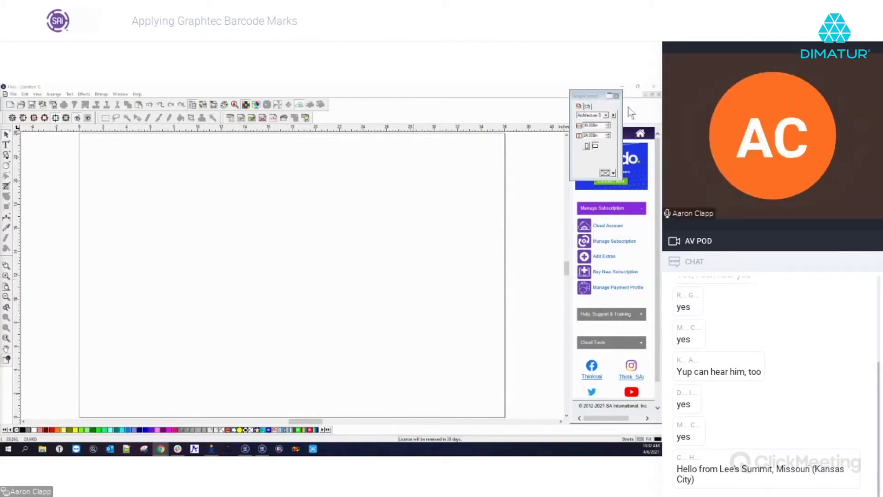
Move the floating DesignCentral panel off the cloud window to the page's upper-right edge
drag(594, 99, 531, 140)
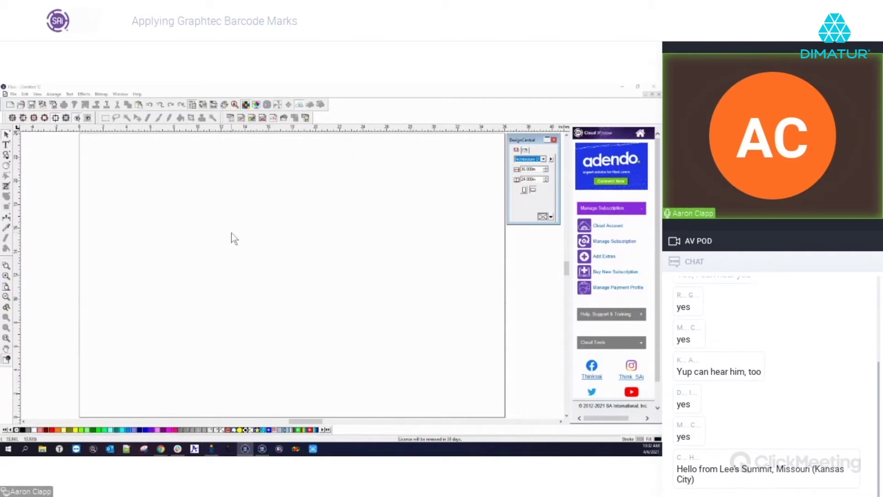
Switch to Chrome to examine the Top Features list on the Flexi 21 new features page, and return to the blank Flexi document
click(161, 448)
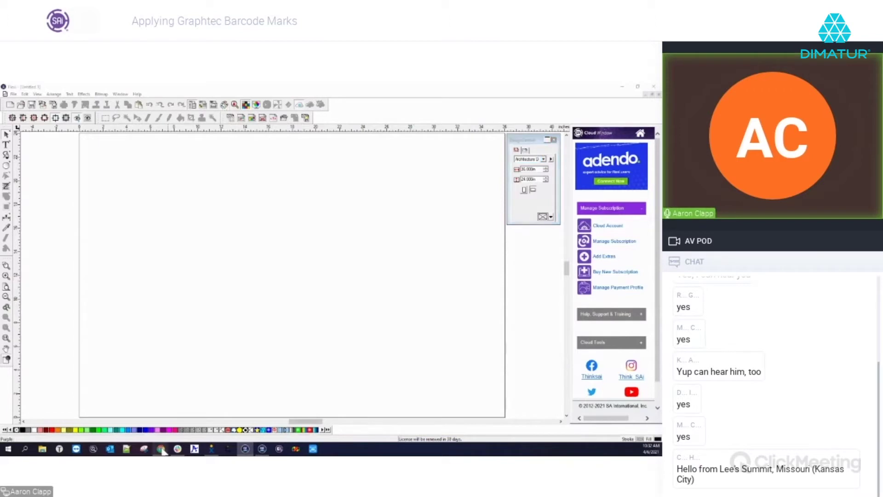
click(192, 430)
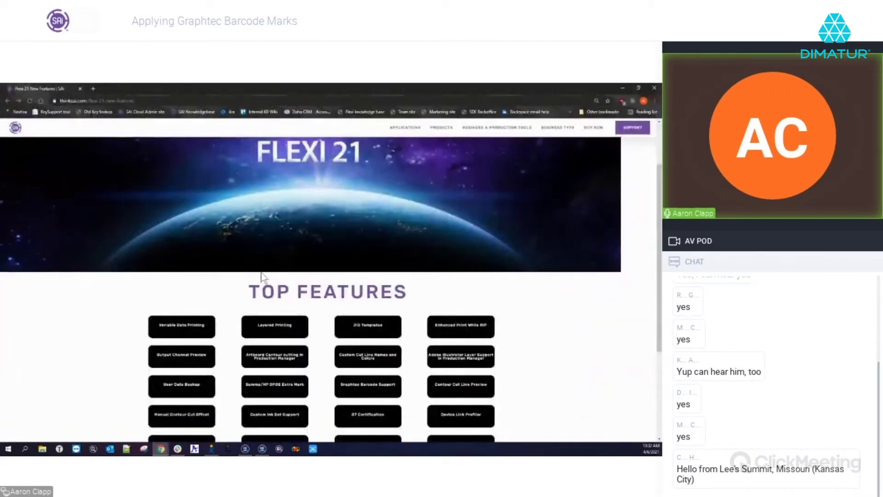
click(136, 101)
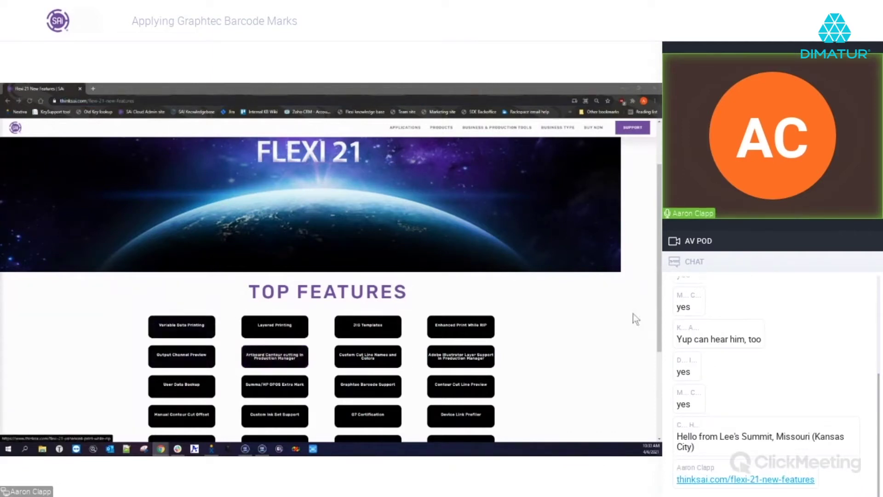
scroll(633, 313, down, 2)
scroll(529, 306, down, 1)
scroll(529, 307, up, 2)
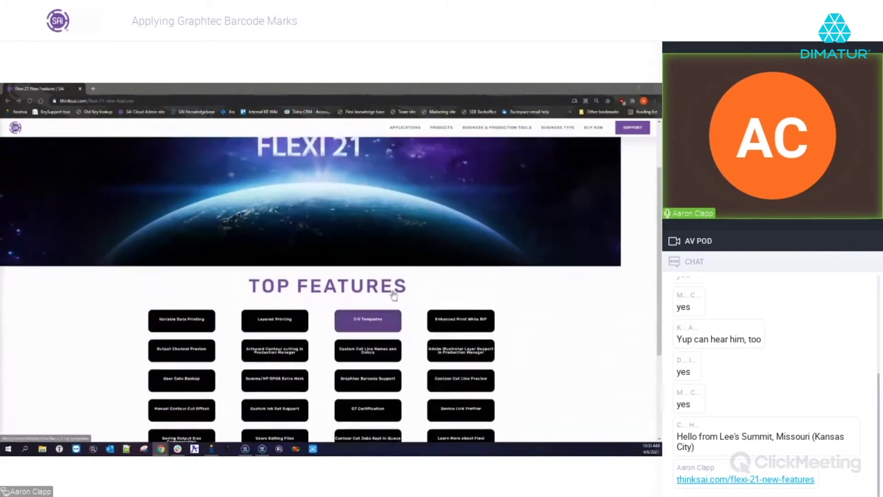
scroll(368, 299, up, 2)
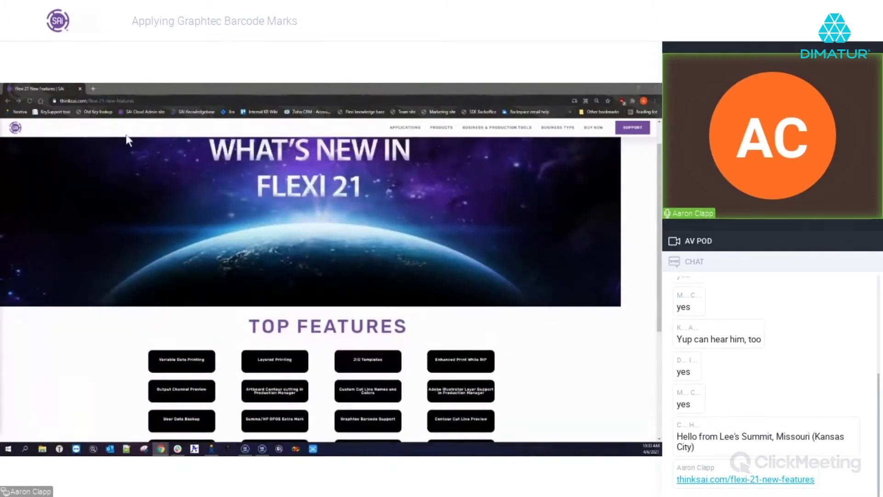
click(624, 87)
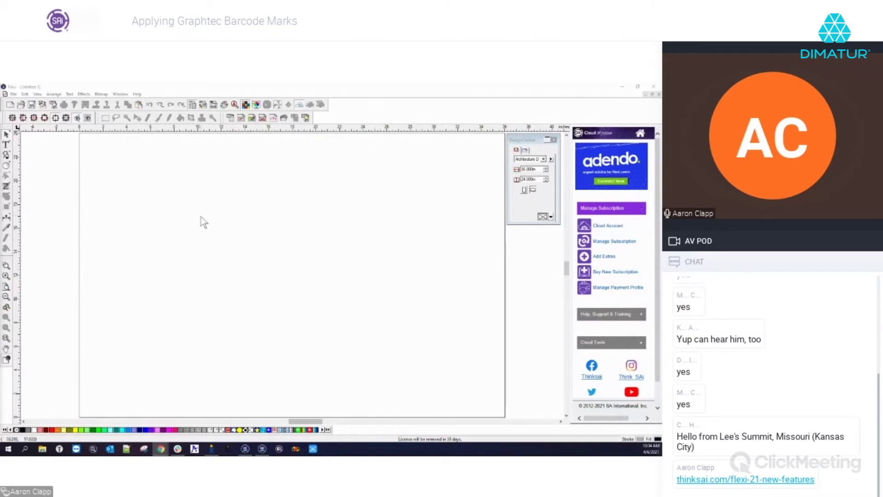
click(204, 245)
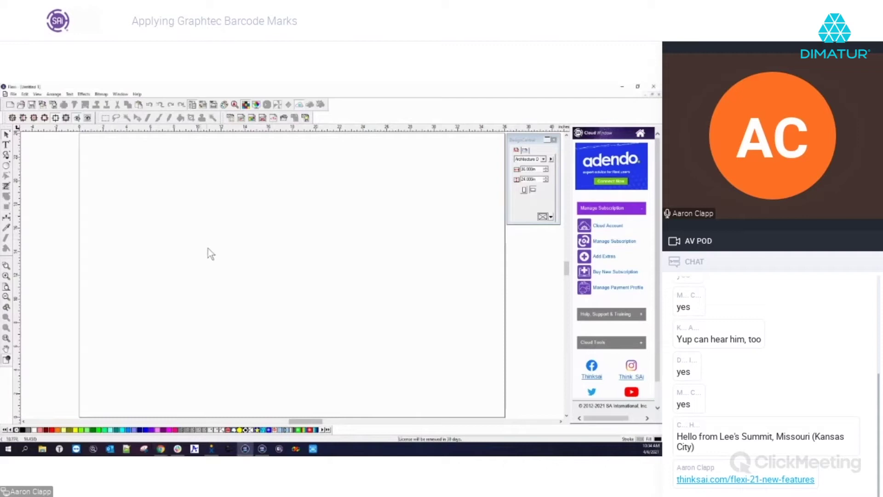
Import the Aviation sign from the Vinyl Signs samples in Documents and place it near the middle of the page
click(7, 167)
click(13, 94)
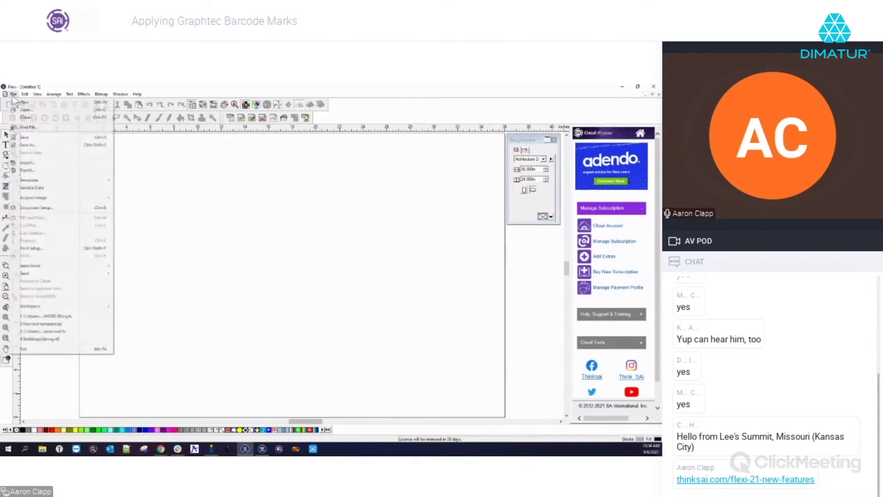
click(34, 164)
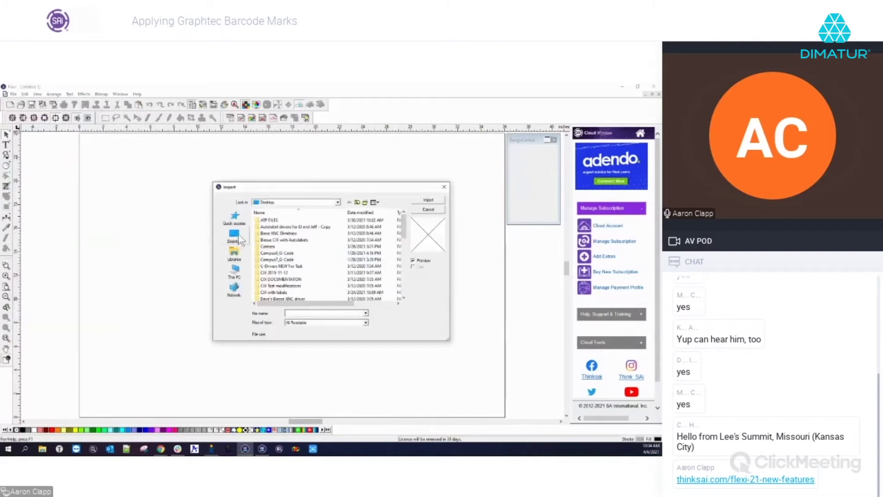
click(239, 224)
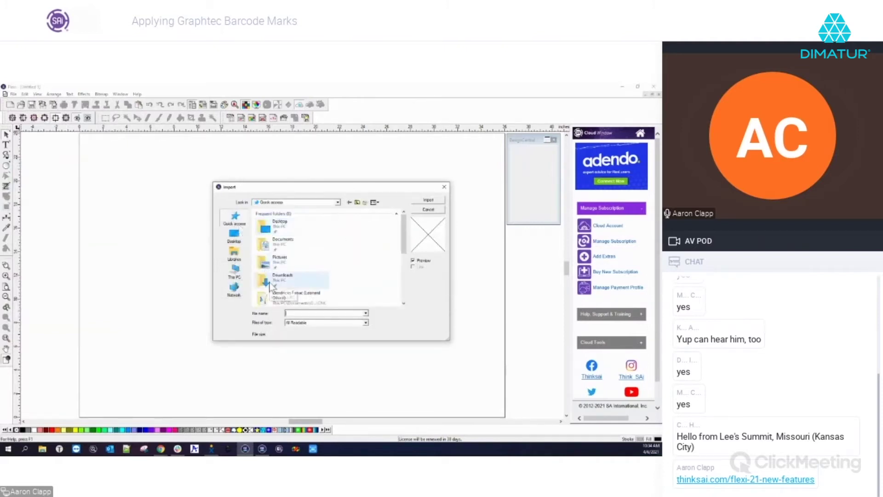
double_click(271, 243)
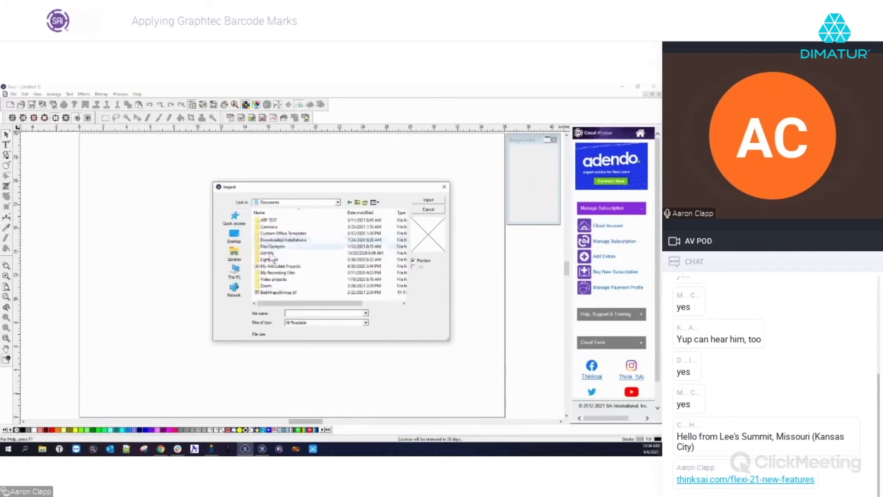
double_click(273, 247)
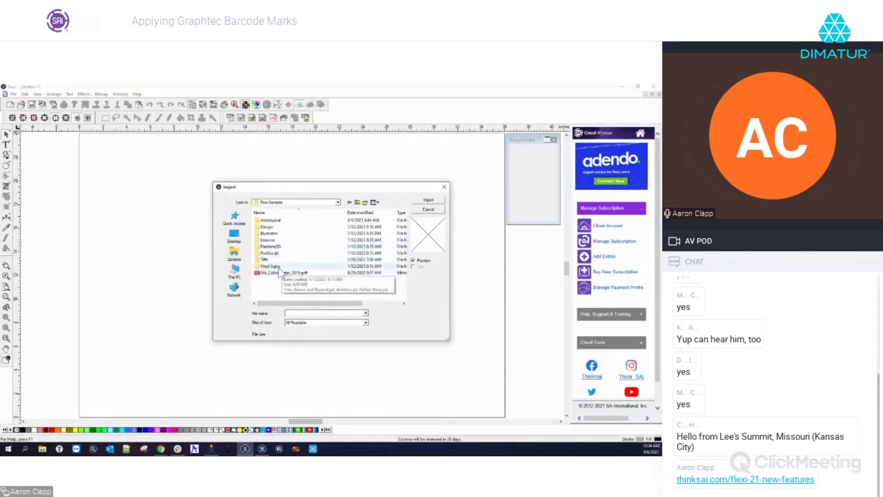
double_click(279, 266)
click(278, 227)
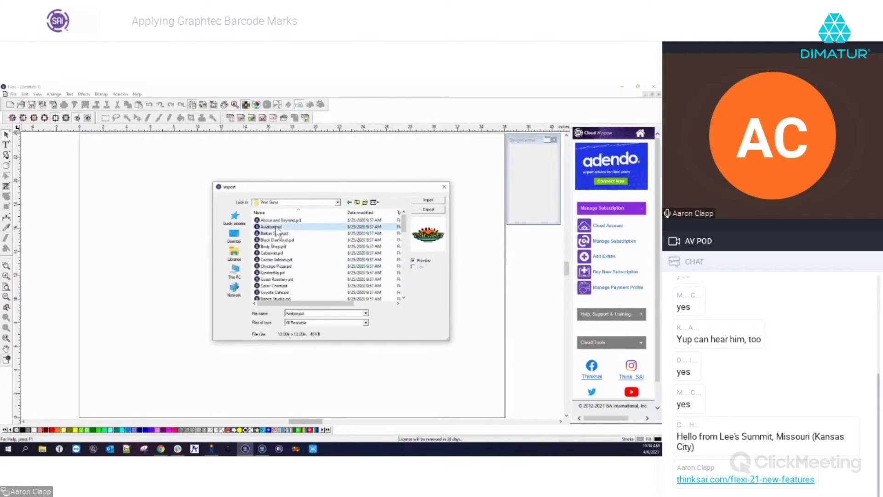
click(429, 200)
click(231, 222)
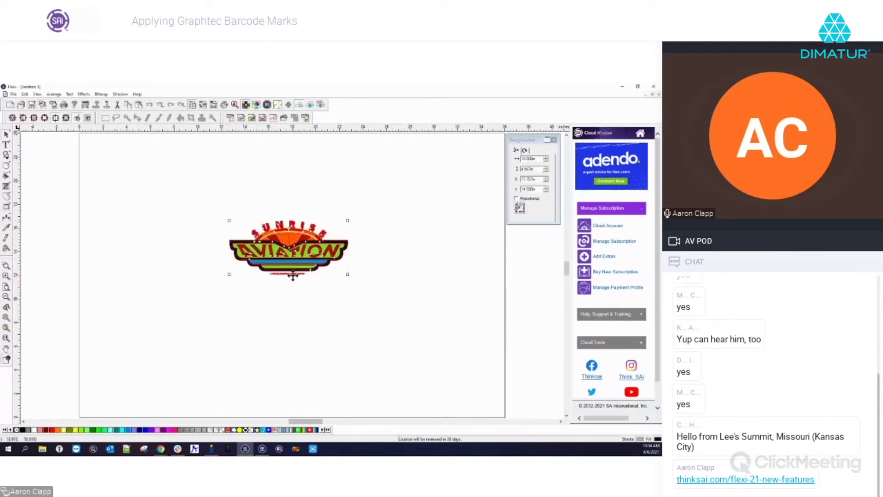
Select the whole Sunrise Aviation logo and move it toward the left side of the page
click(315, 319)
drag(205, 204, 371, 292)
drag(287, 251, 193, 249)
Use Step and Repeat to duplicate the logo into a 2 by 2 grid with 0.250 in spacing
click(24, 94)
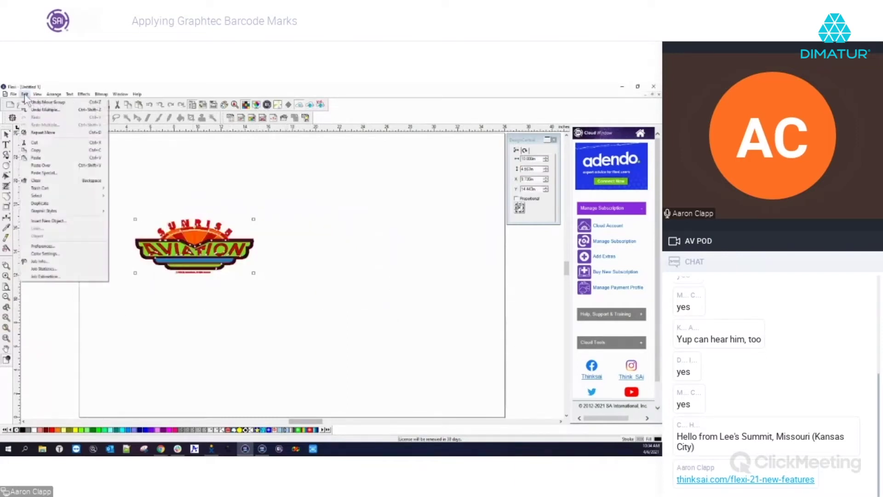
mouse_move(36, 95)
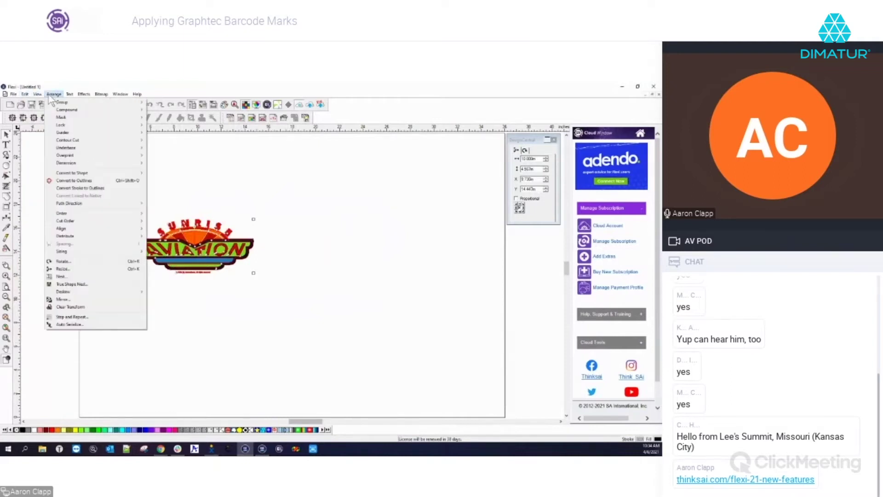
click(86, 317)
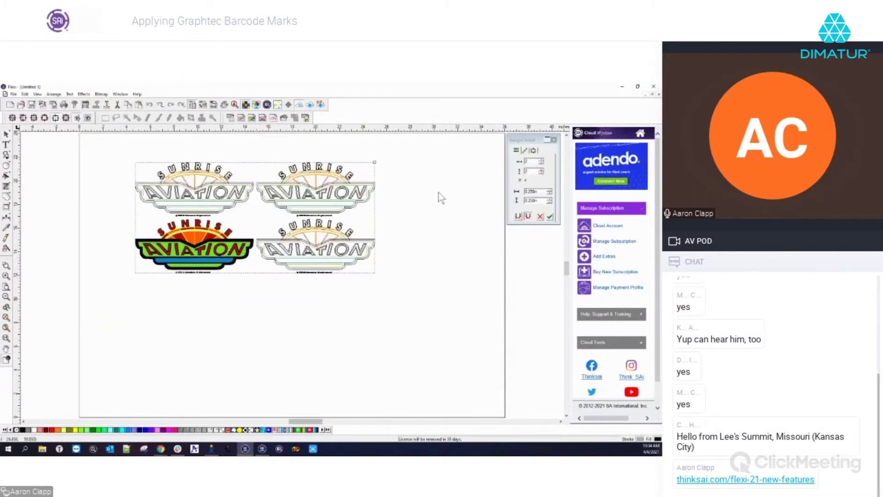
click(549, 218)
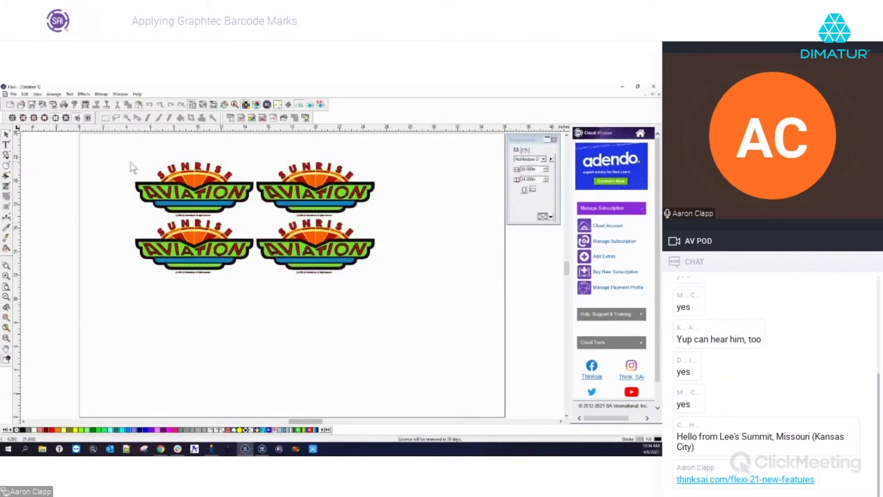
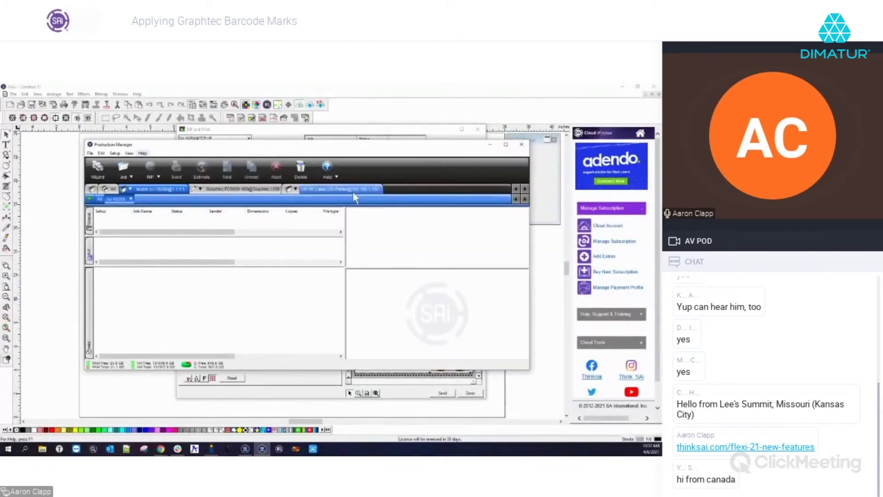
Check the Graphtec FC9000-160 cutter in Production Manager and return to RIP and Print, keeping the RIP and Print settings for the color difference
click(231, 191)
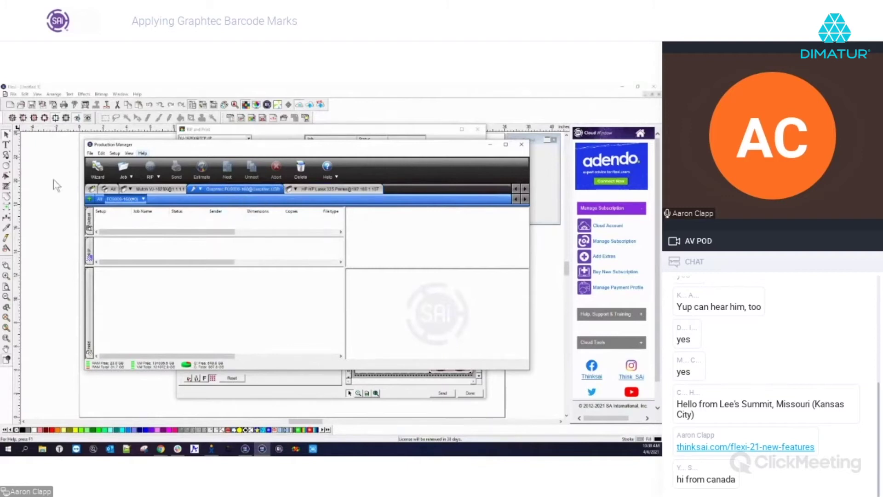
click(490, 144)
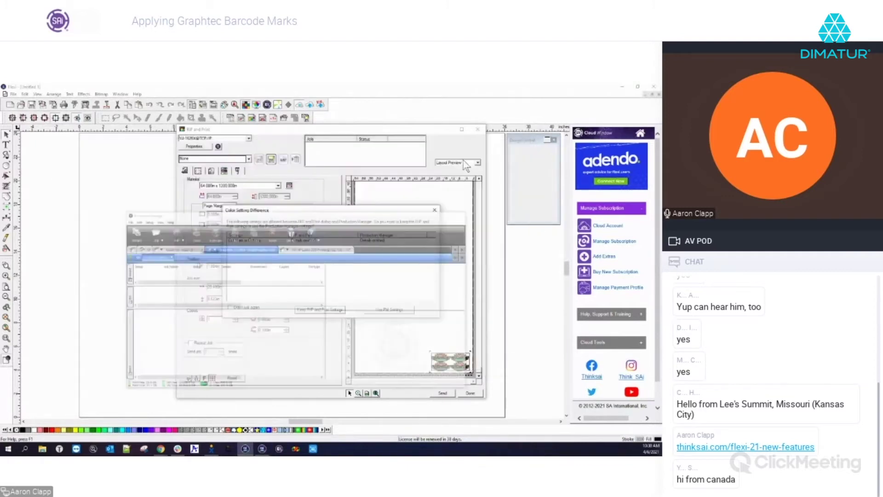
click(239, 309)
click(317, 310)
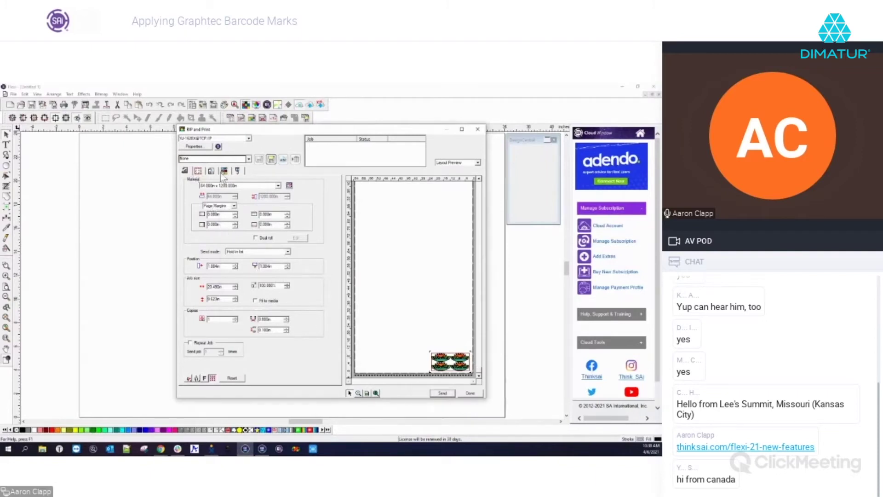
Select the Graphtec FC9000-160 cutter in the job's cut settings
click(237, 173)
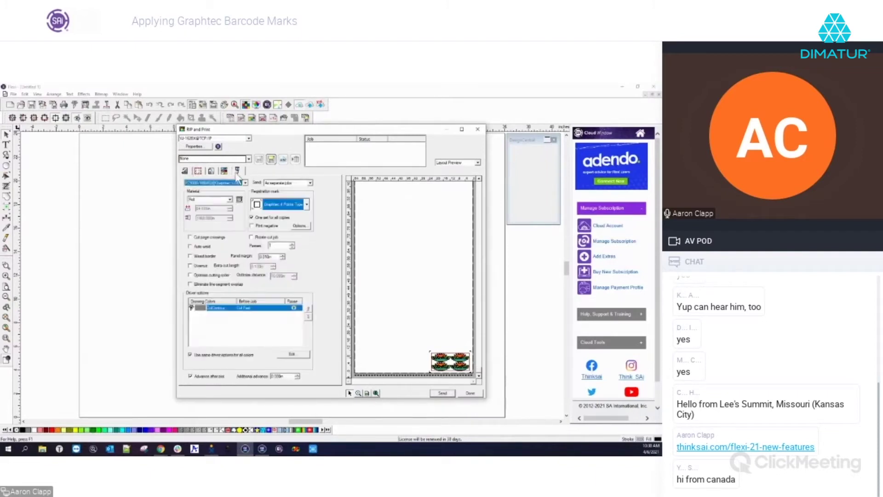
click(245, 183)
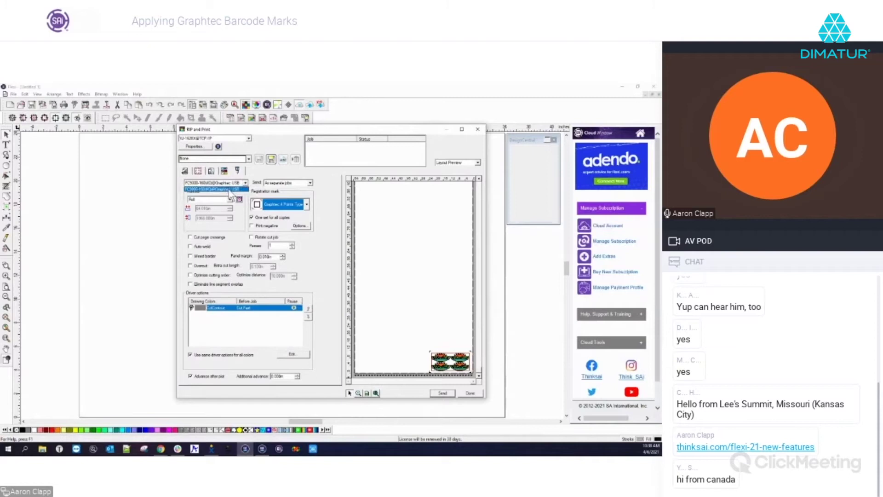
click(230, 189)
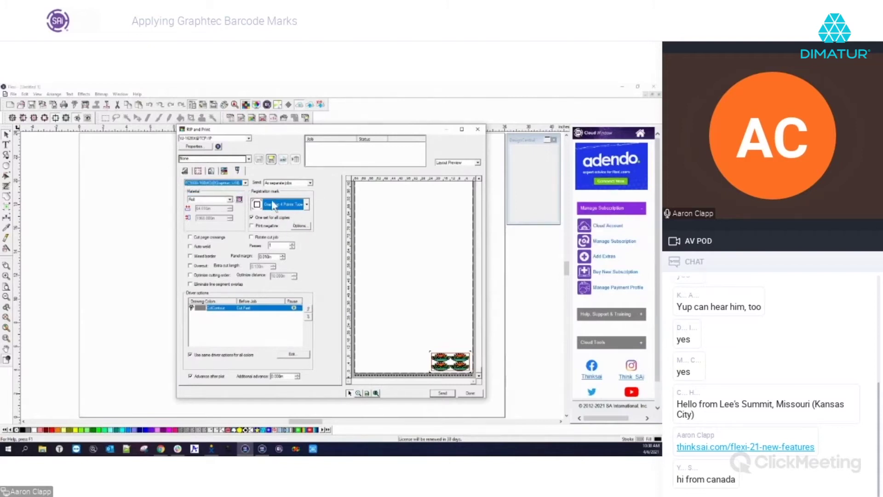
Choose Graphtec 4 Points Type 1 as the registration mark for the cut job
click(306, 204)
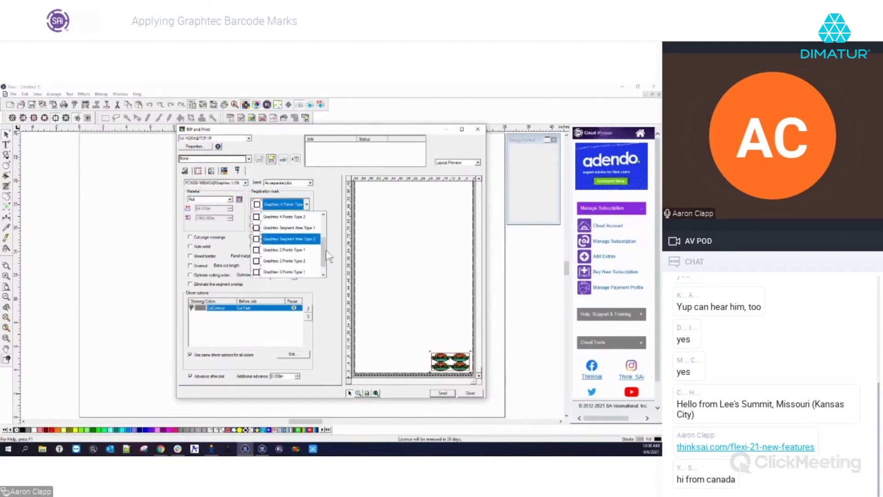
drag(322, 253, 323, 242)
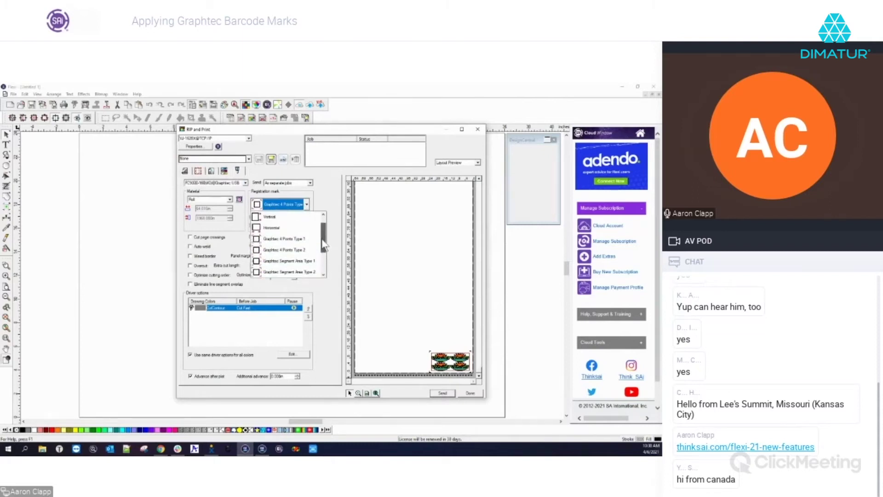
drag(323, 246, 316, 257)
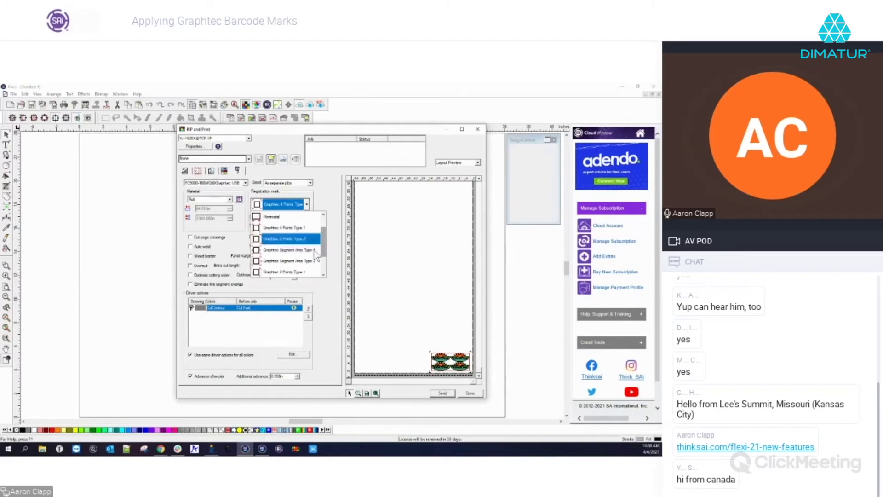
click(311, 227)
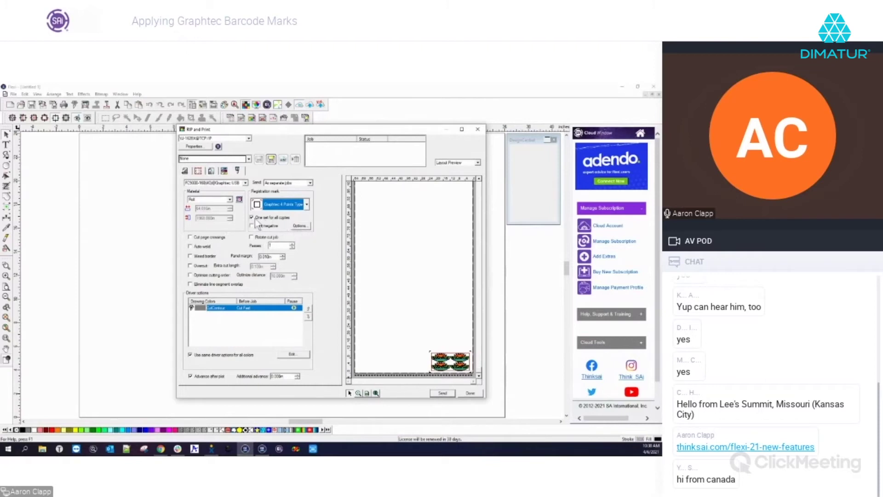
Examine the mark length, thickness, margin and barcode settings in the Graphtec mark options
click(299, 226)
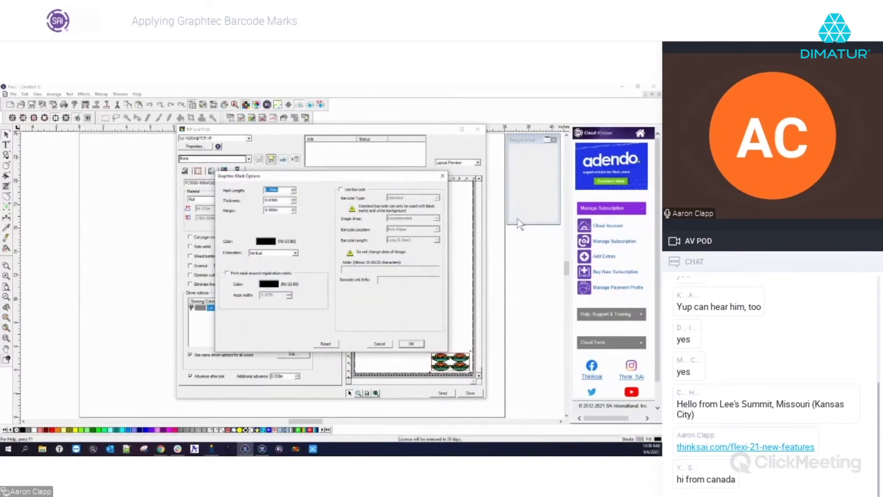
drag(353, 181, 383, 178)
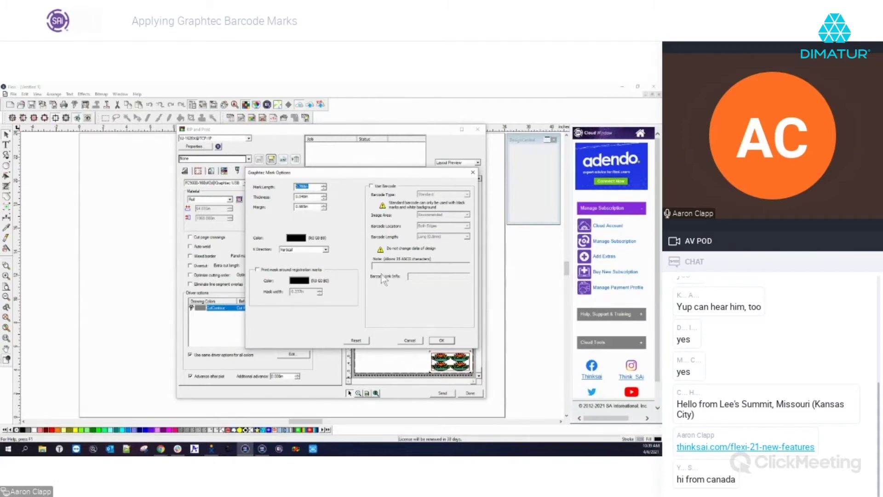
drag(308, 207, 294, 210)
click(442, 340)
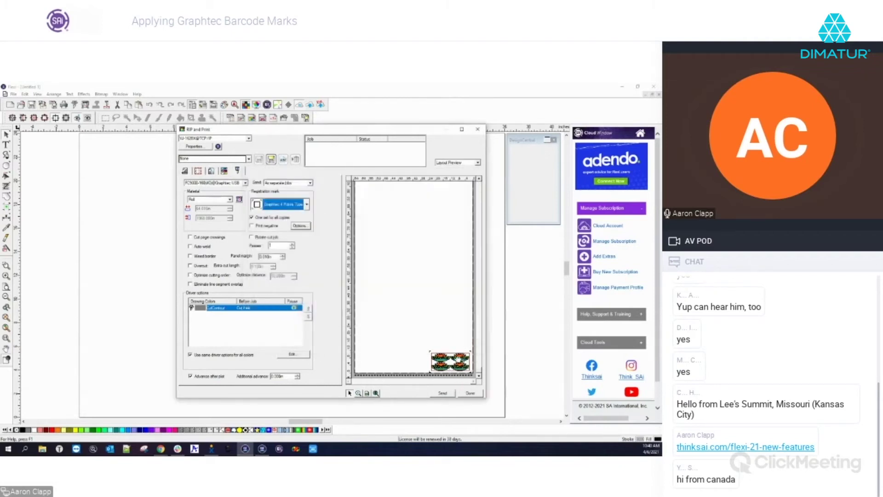
Nudge the job slightly away from the media's lower-right corner in the layout preview
drag(458, 360, 456, 357)
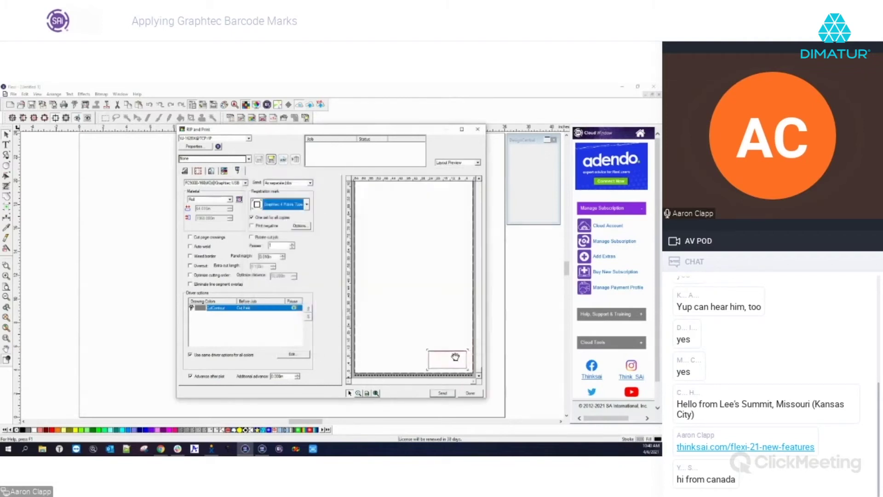
Enable the barcode in the Graphtec mark options and inspect it alongside the job in the layout preview
click(300, 225)
click(341, 190)
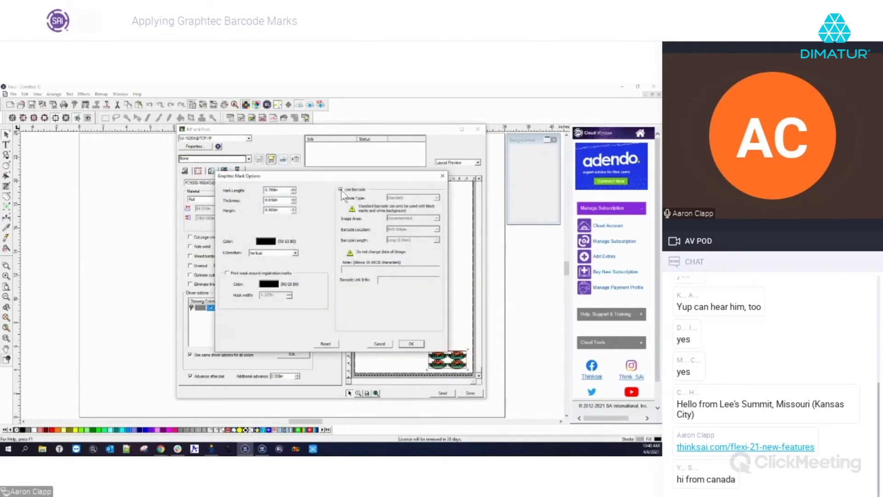
click(411, 344)
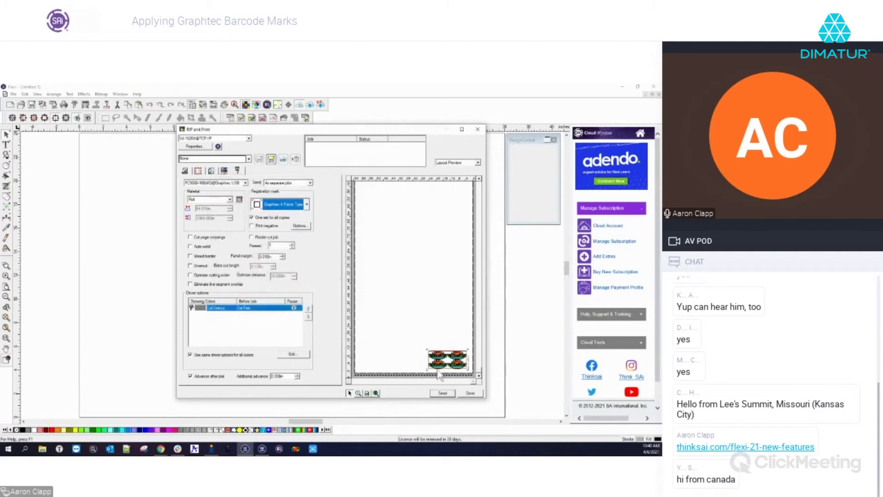
click(358, 393)
drag(420, 339, 475, 377)
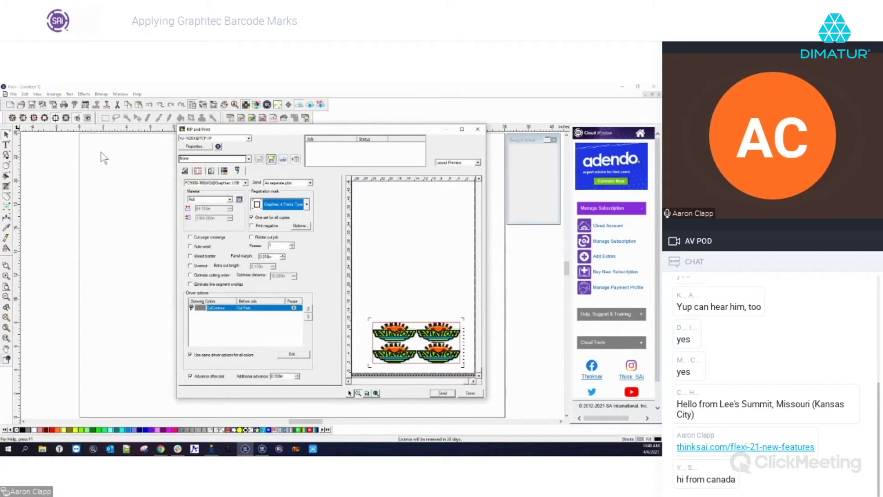
Set the job to four copies and view the copied logos in the layout preview with the cut settings open
click(185, 171)
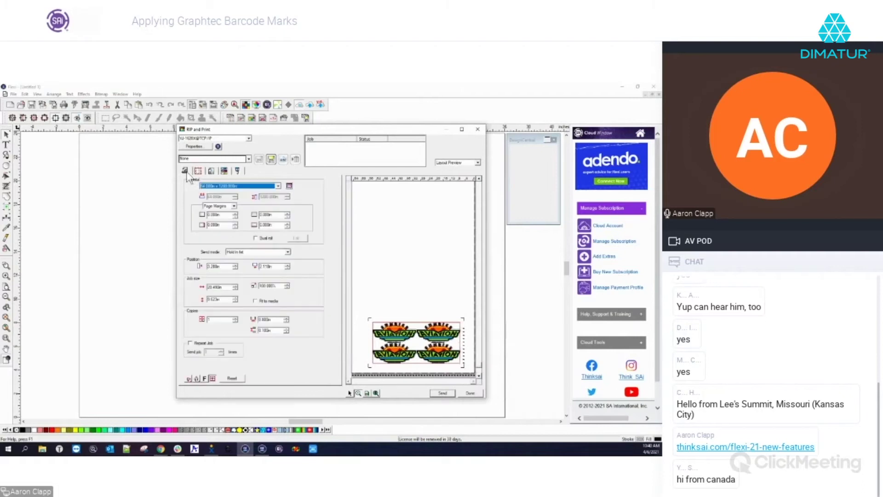
click(235, 319)
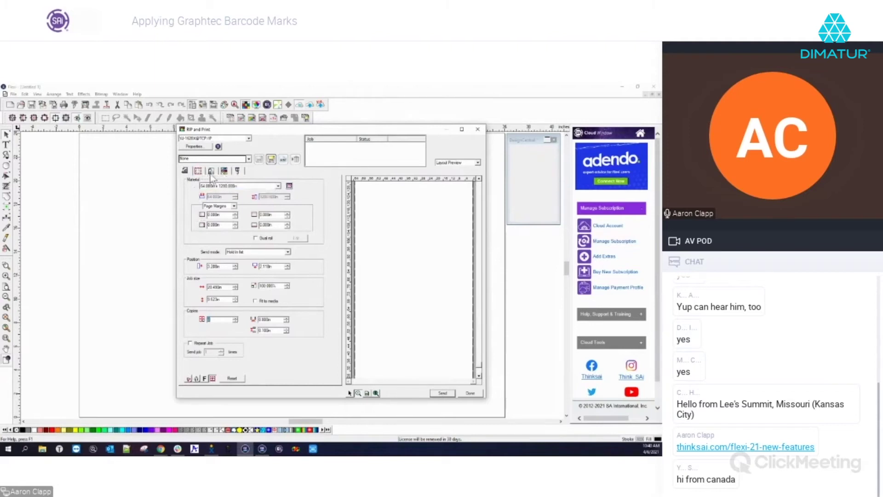
click(238, 172)
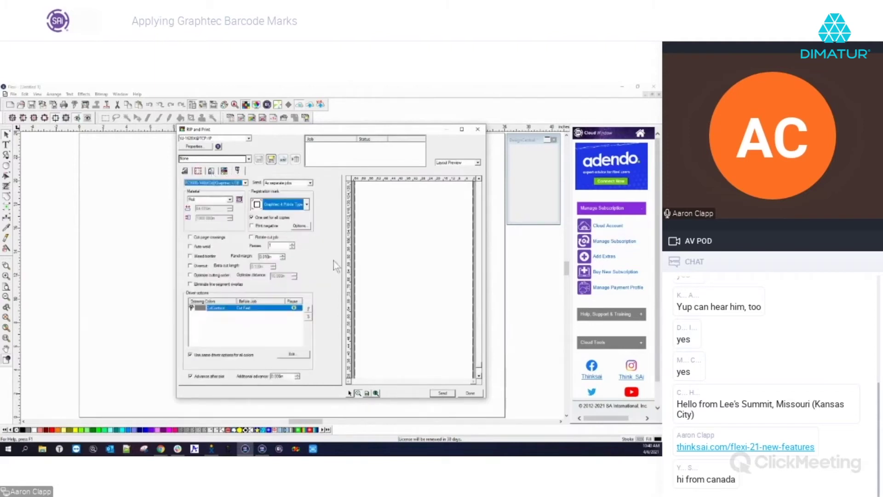
click(479, 375)
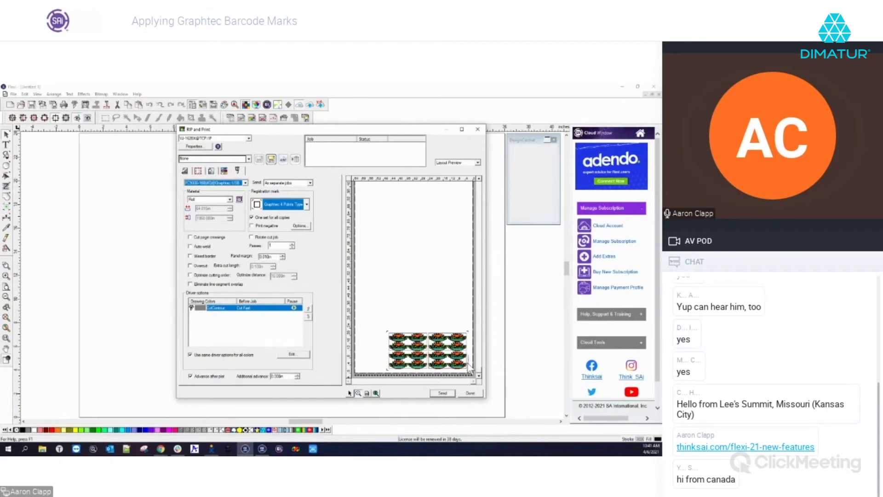
Switch the Graphtec marks' X direction to Horizontal, apply it, and return it to Vertical
click(299, 225)
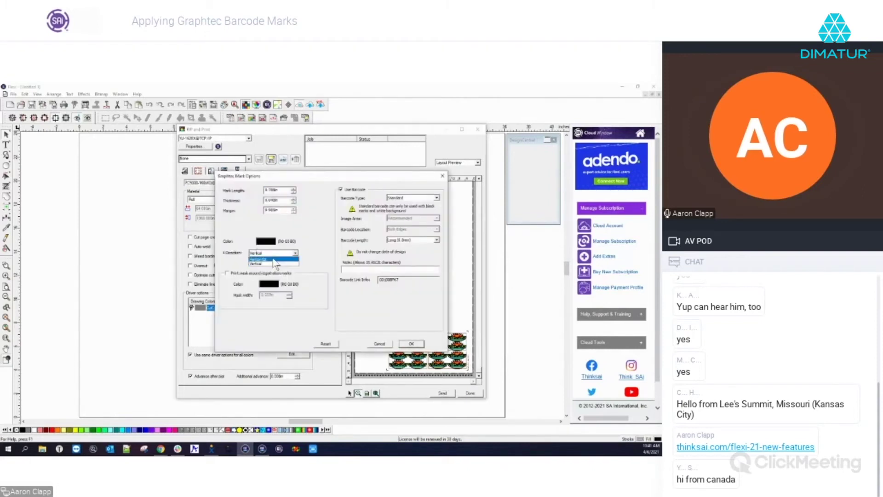
click(411, 344)
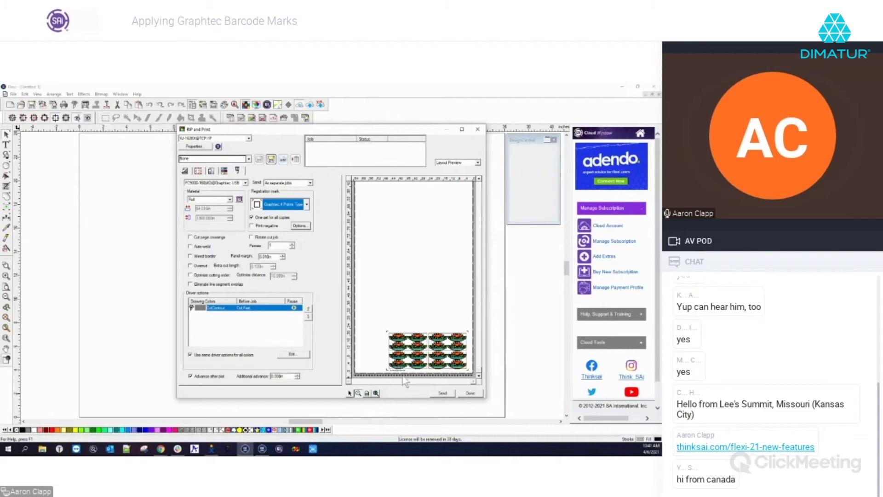
click(307, 228)
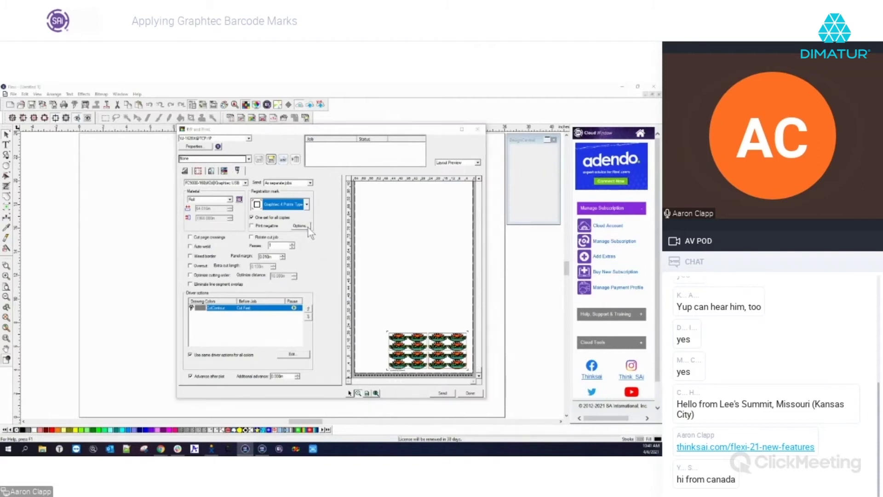
click(279, 252)
click(283, 264)
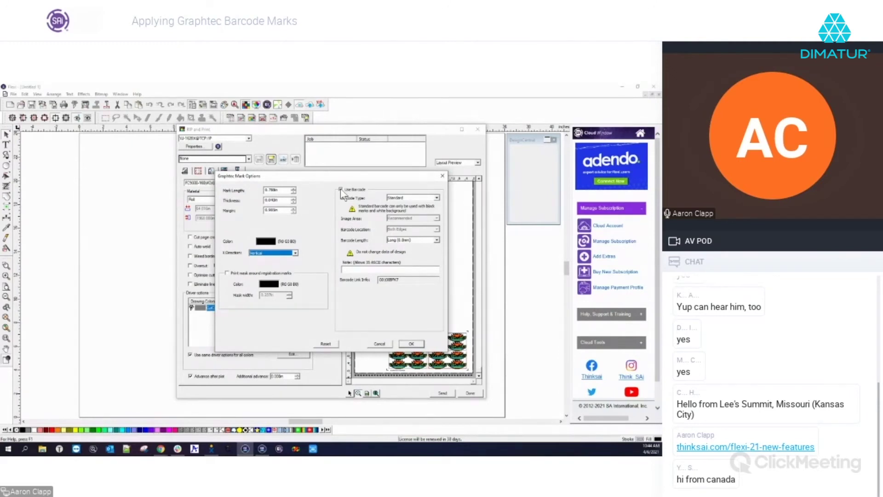
Switch the barcode type to Roll Media and back to Standard with Use Barcode enabled
click(341, 189)
click(436, 198)
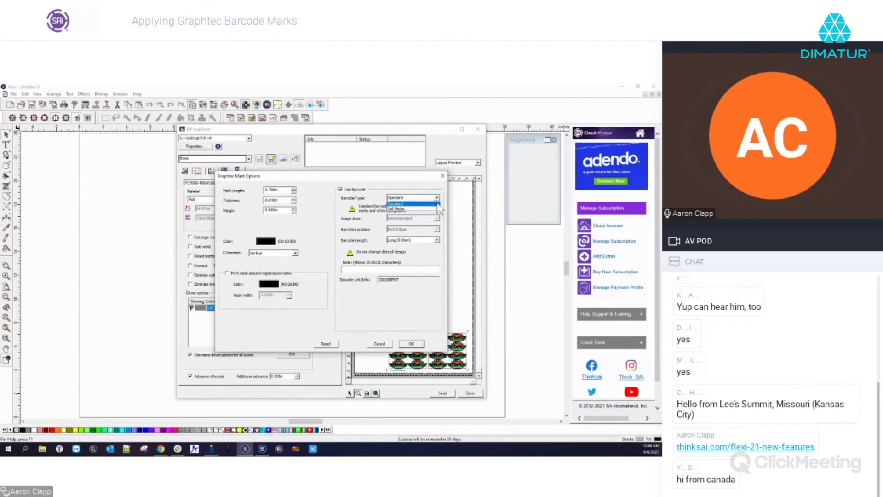
click(440, 209)
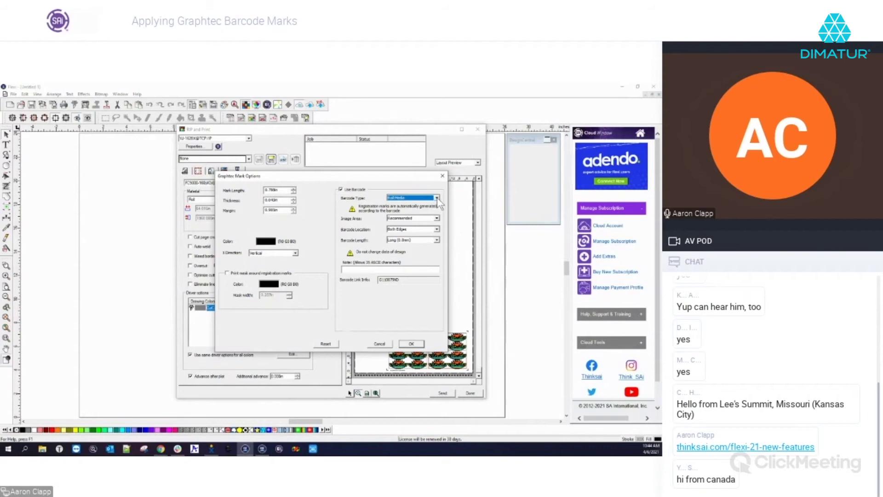
click(437, 199)
click(436, 210)
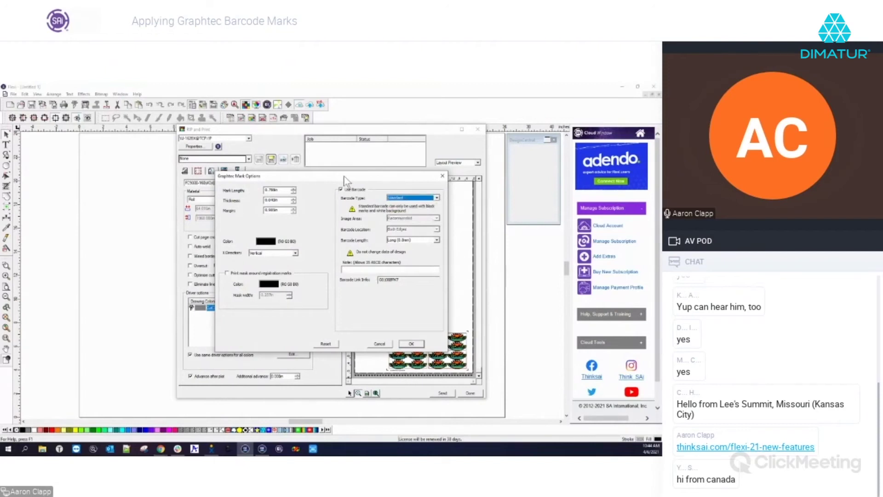
Move the mark options away from the layout preview and apply the Roll Media barcode type
drag(345, 178, 254, 155)
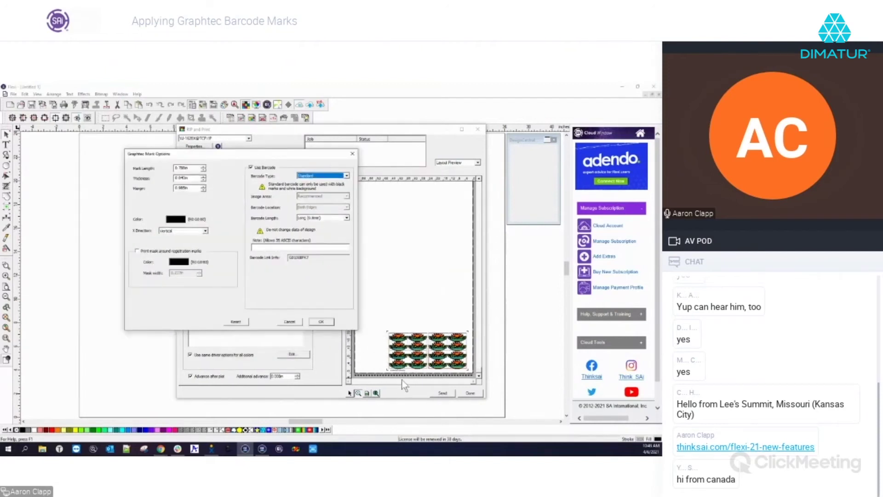
click(322, 175)
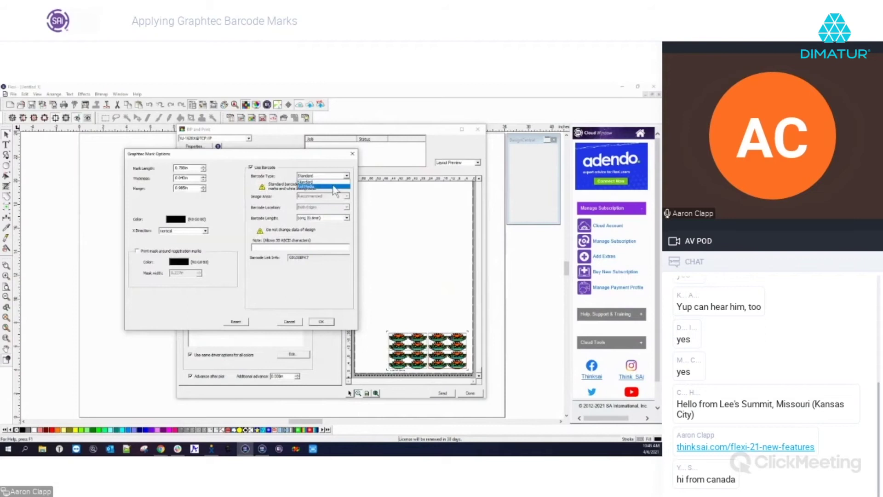
click(334, 187)
click(322, 322)
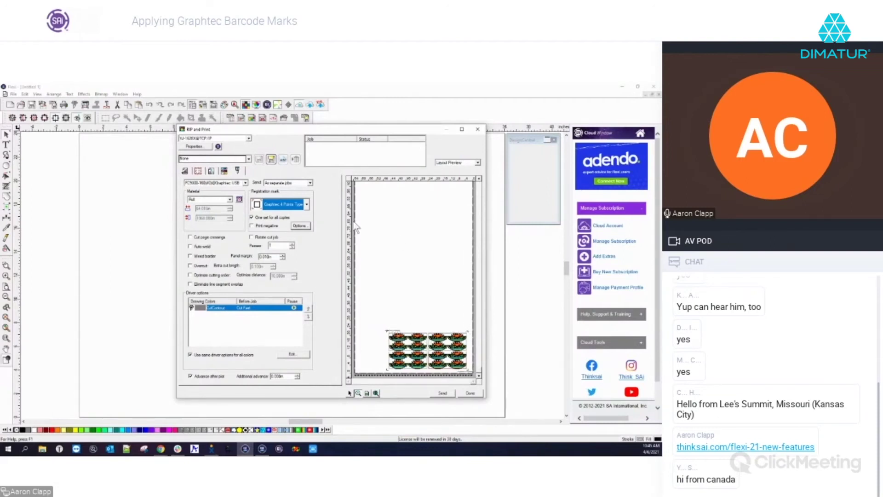
Apply a Standard barcode with Normal (0.4mm) length and inspect it close up in the layout preview
click(300, 225)
click(411, 198)
click(415, 205)
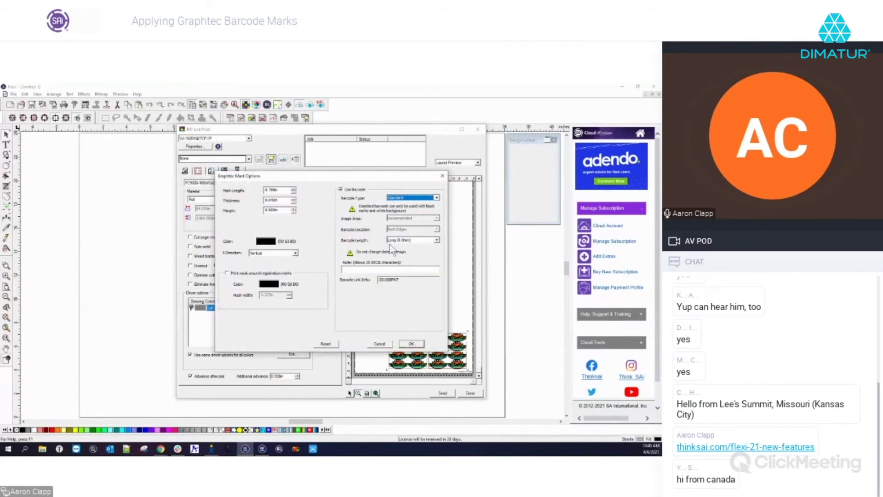
click(436, 240)
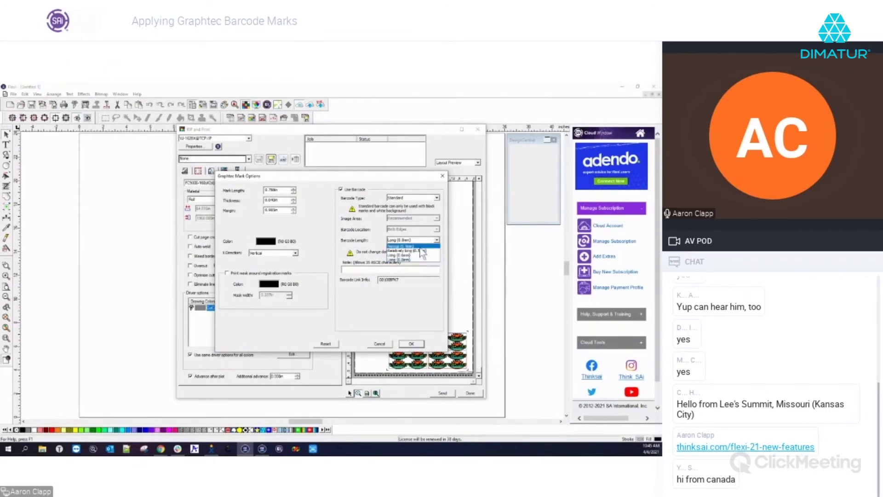
click(419, 247)
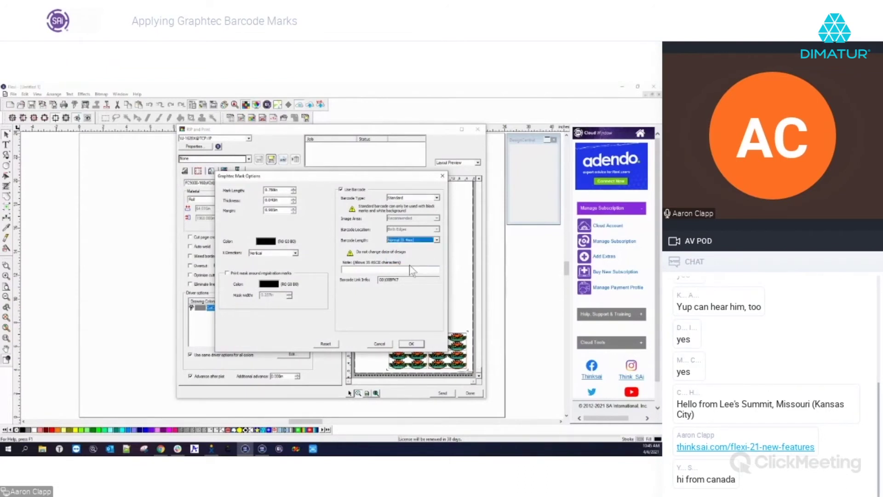
click(411, 345)
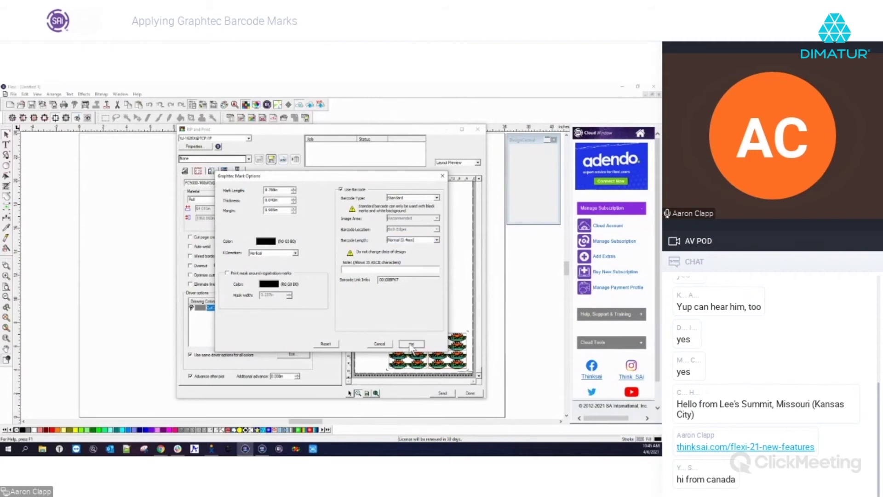
click(358, 394)
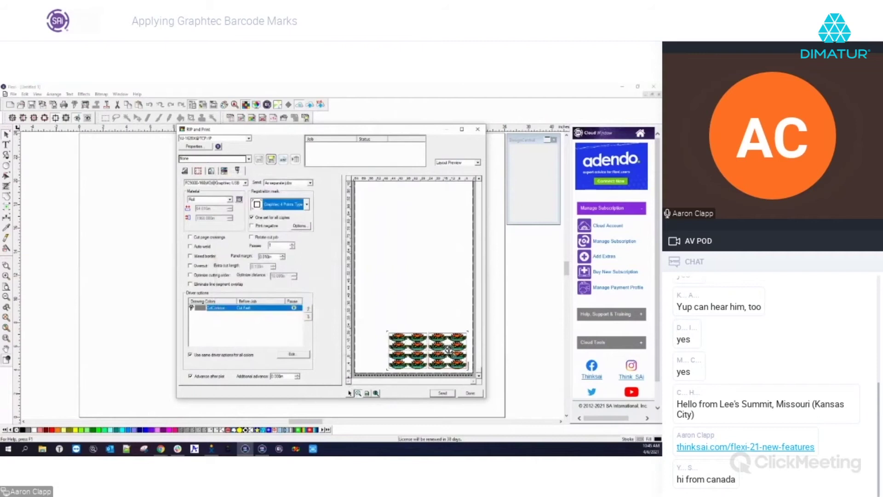
click(474, 375)
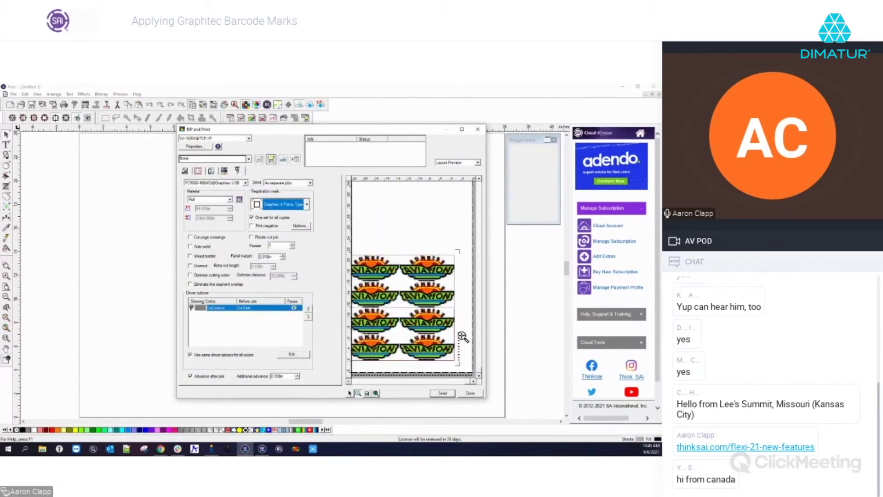
Set the barcode length to the longest Long option and apply it to the layout
click(301, 226)
click(414, 239)
click(422, 266)
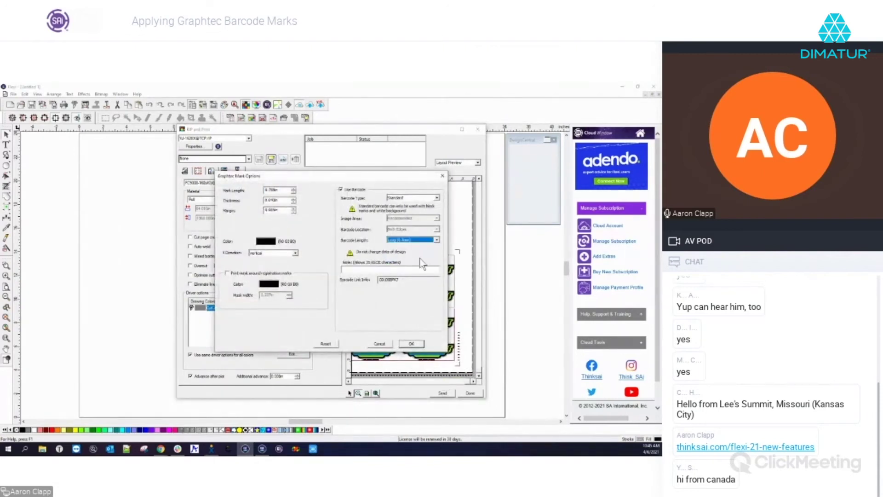
click(412, 344)
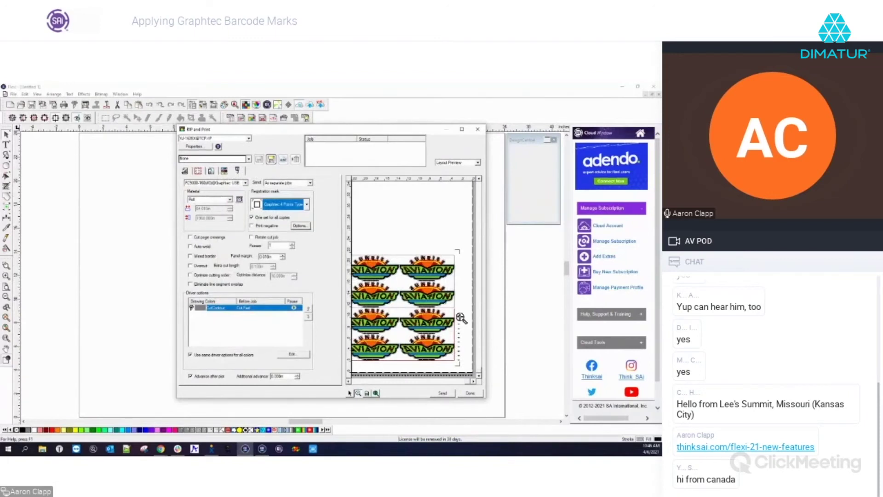
Review the available barcode lengths, keep the longest Long option, and set the barcode type to Roll Media
click(300, 226)
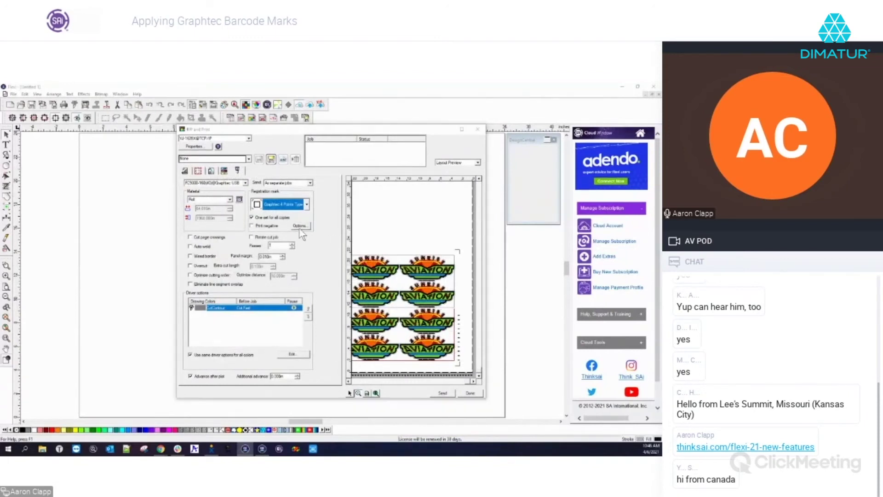
click(407, 240)
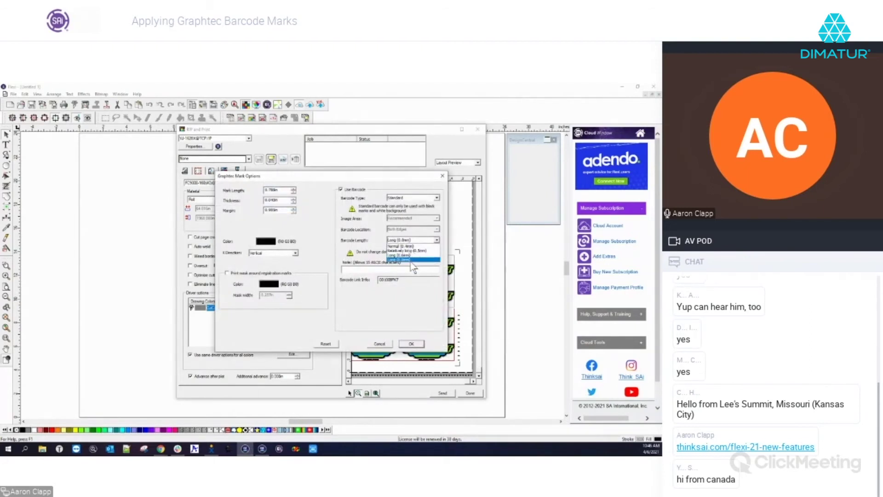
click(411, 295)
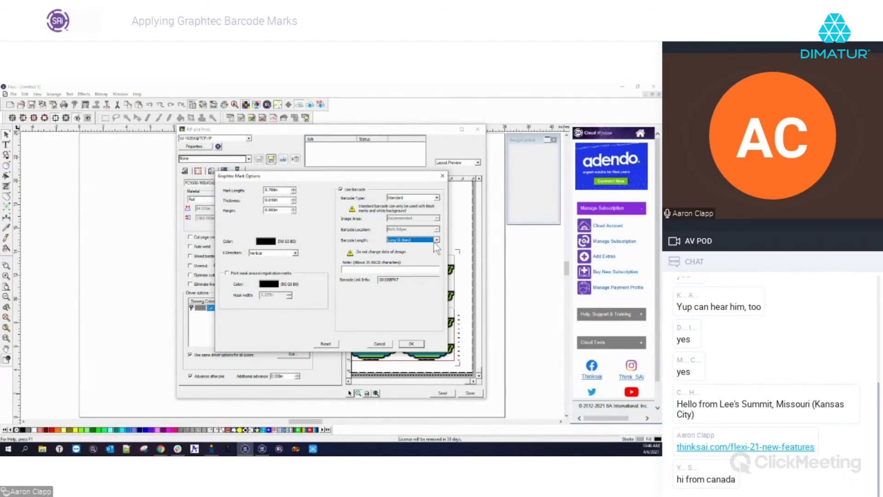
click(436, 198)
click(432, 209)
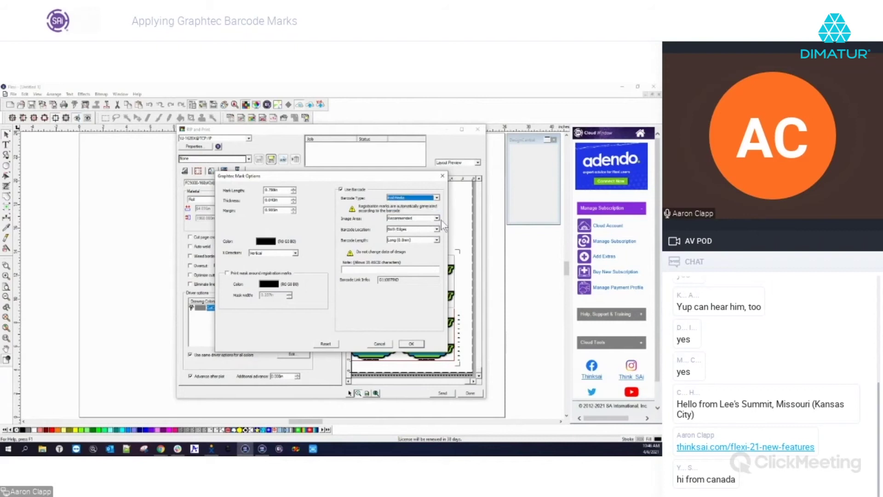
Set the Roll Media barcode's image area to Maximum and read the resulting notice
click(437, 219)
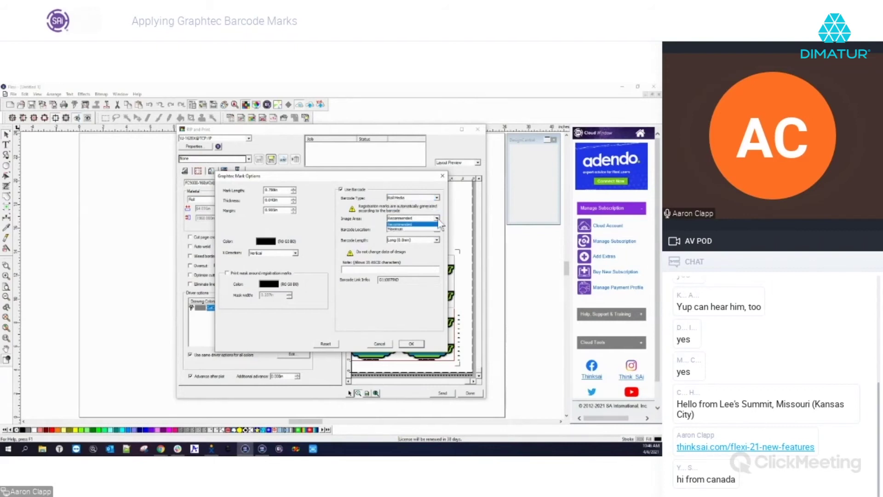
click(437, 224)
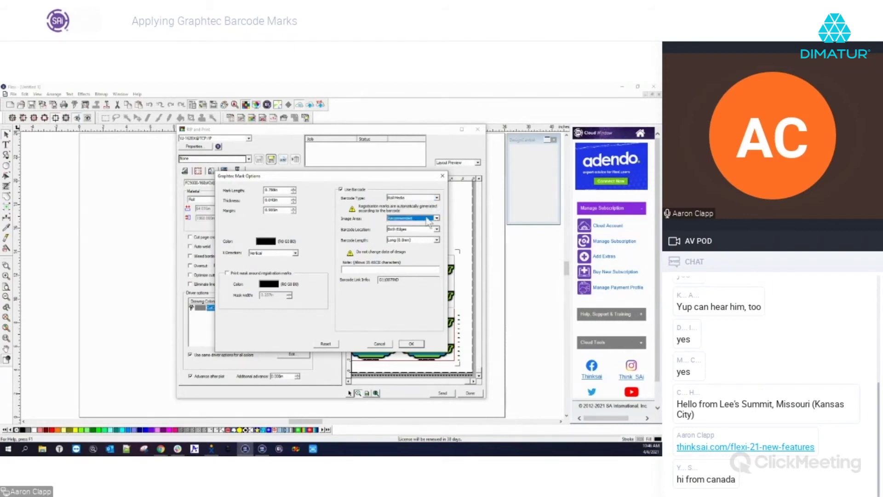
click(437, 219)
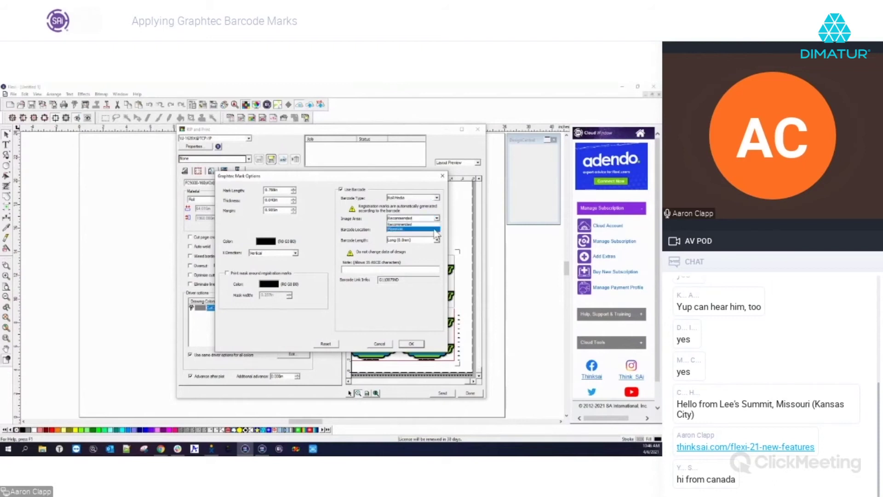
click(436, 232)
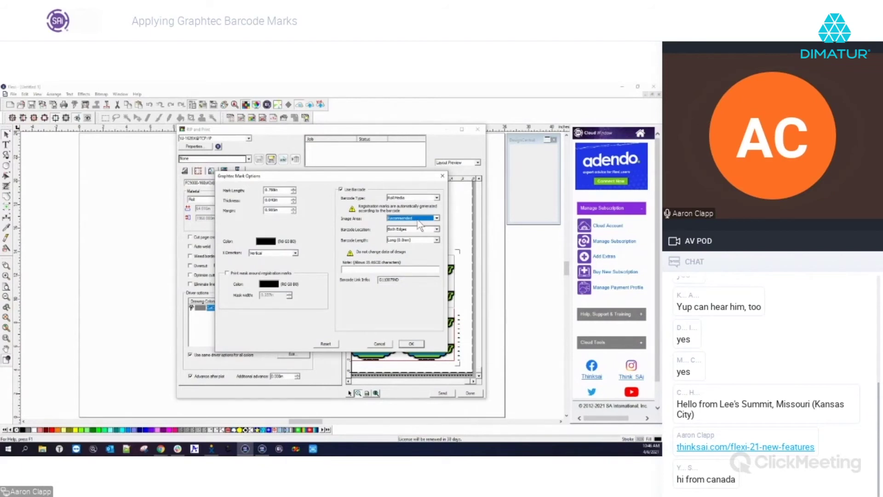
click(418, 219)
click(420, 229)
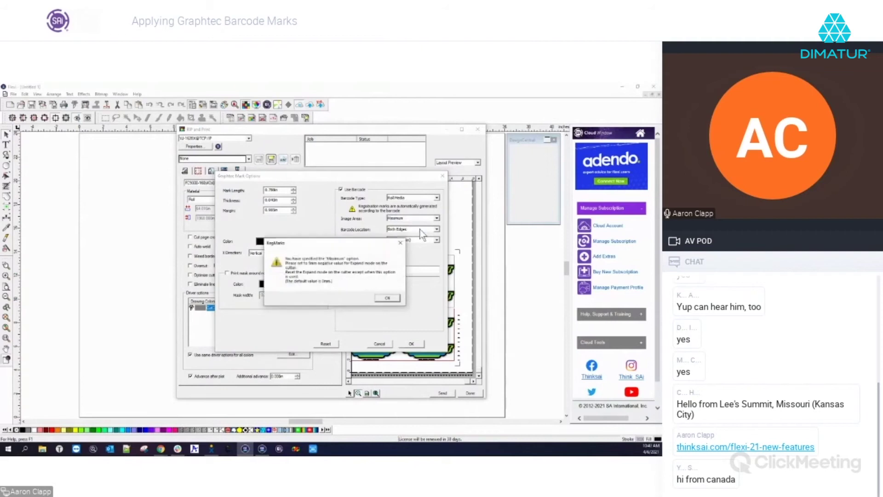
drag(322, 242, 335, 230)
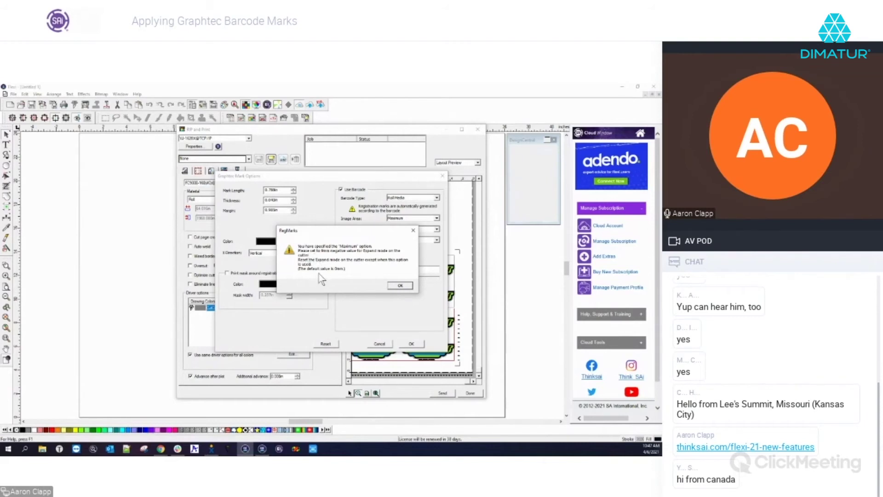
Dismiss the notice, set the Roll Media barcode's image area to Recommended, and keep its location on Both Edges
click(401, 286)
click(436, 219)
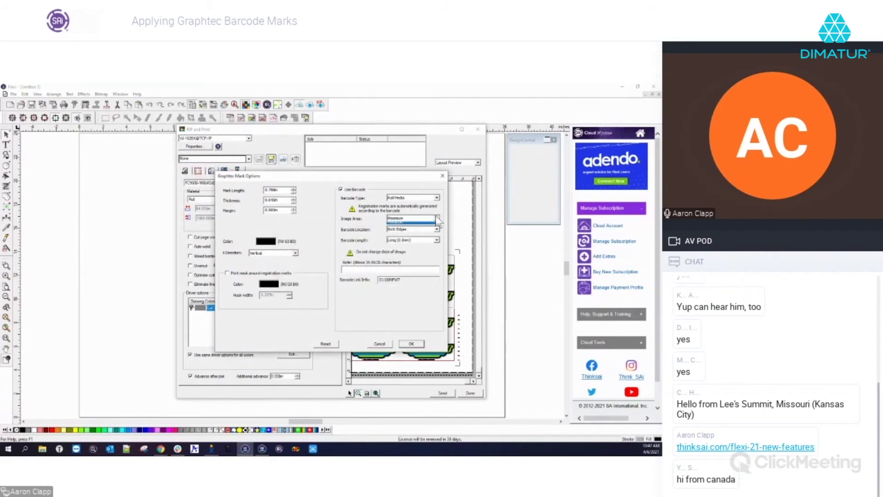
click(436, 228)
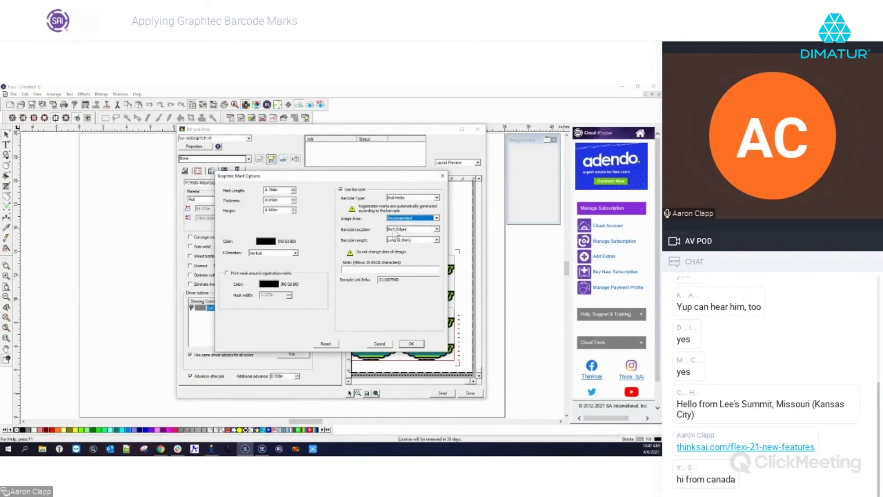
click(437, 230)
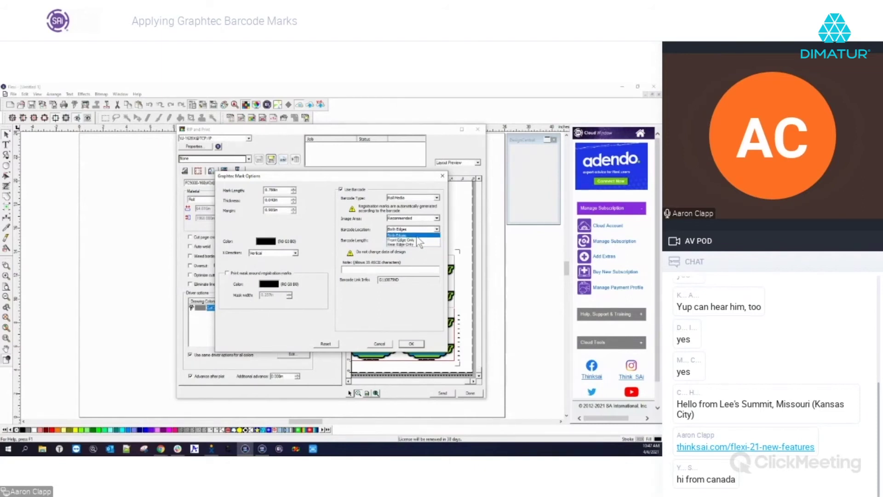
click(418, 236)
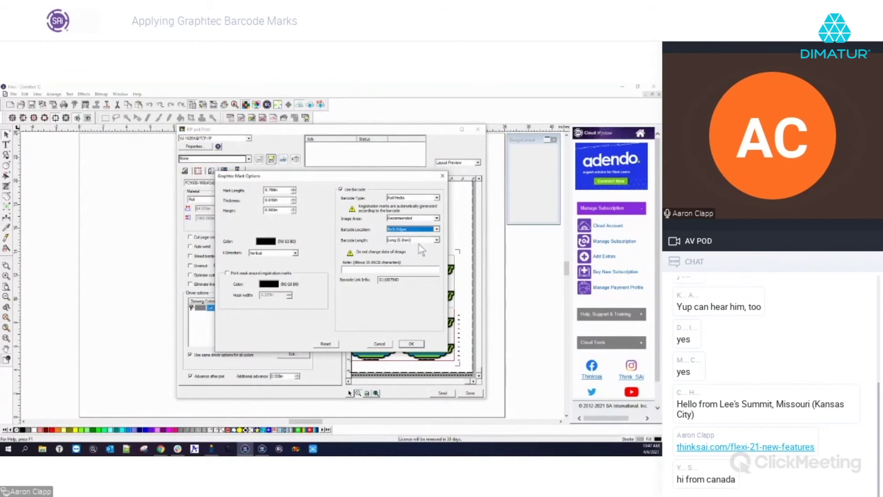
Enter the barcode note "This is a test of our software" and apply the Graphtec mark options to the layout
click(432, 270)
text(test of our software)
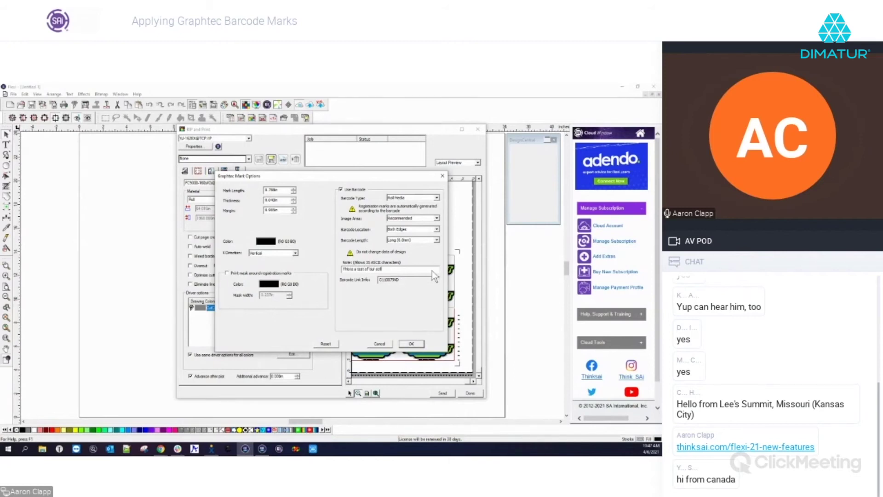
text( and)
key(BackSpace)
key(BackSpace)
click(411, 344)
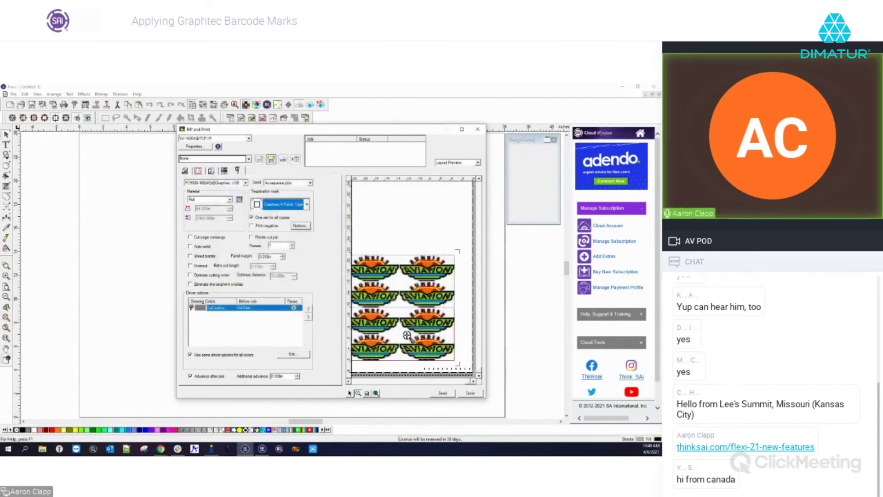
Set the Graphtec barcode type to Standard and apply it to the layout
click(300, 226)
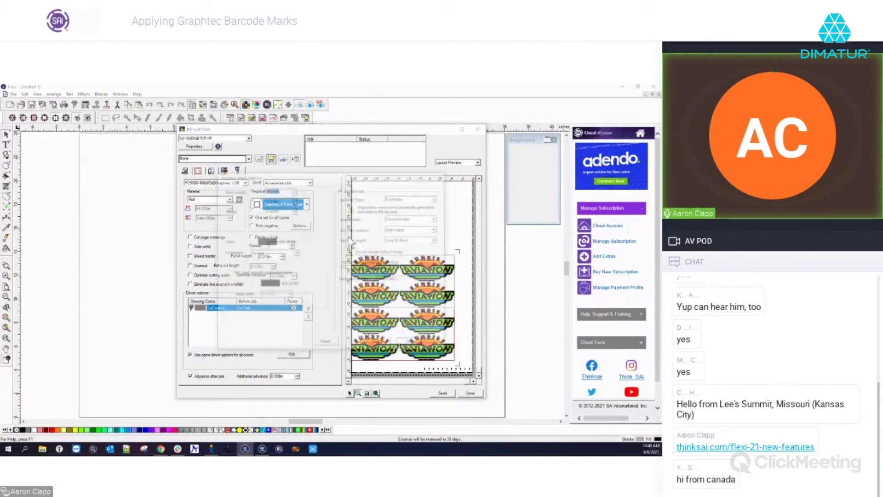
click(413, 198)
click(409, 204)
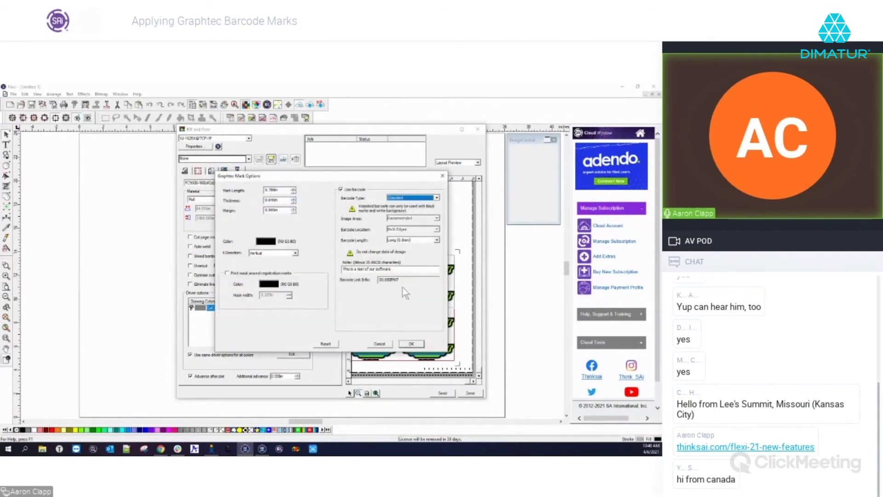
click(409, 344)
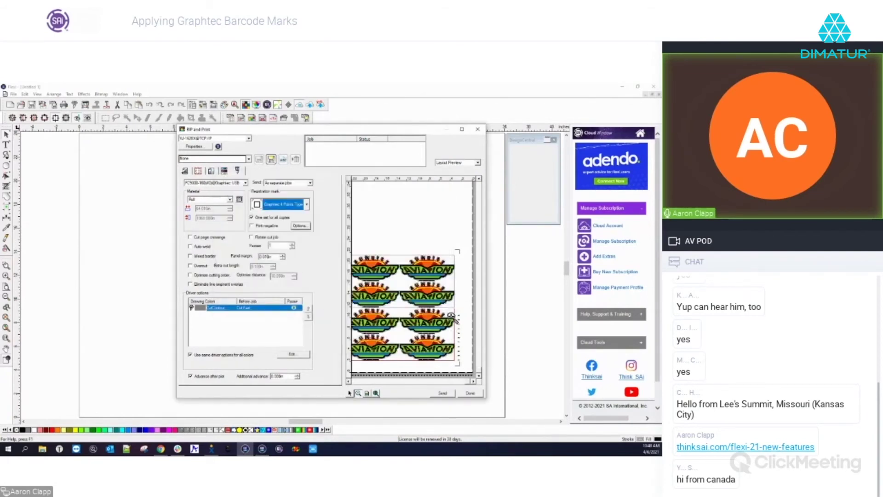
Examine the Standard barcode's bars and nearby registration mark beside the logos close up in the layout preview
drag(445, 306, 461, 373)
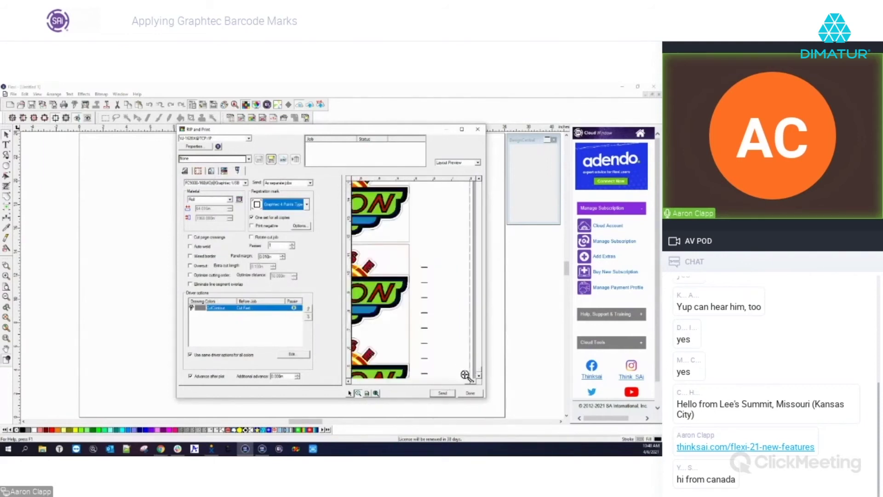
click(478, 374)
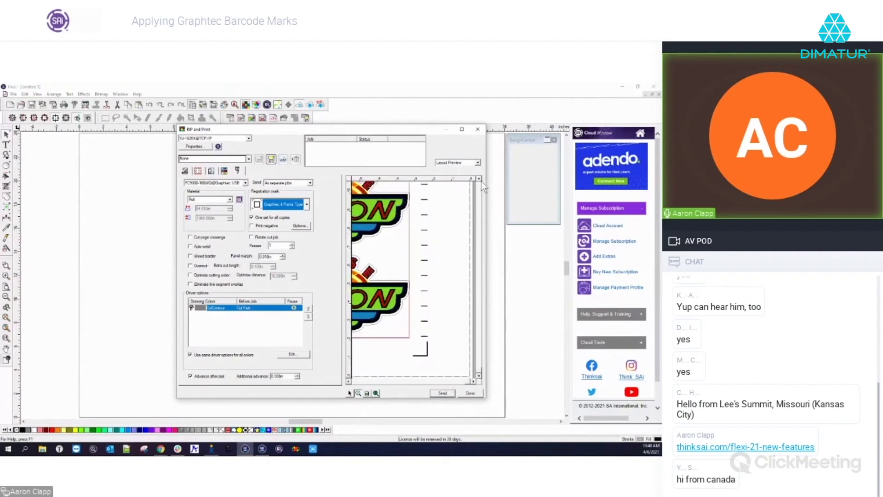
scroll(460, 207, down, 1)
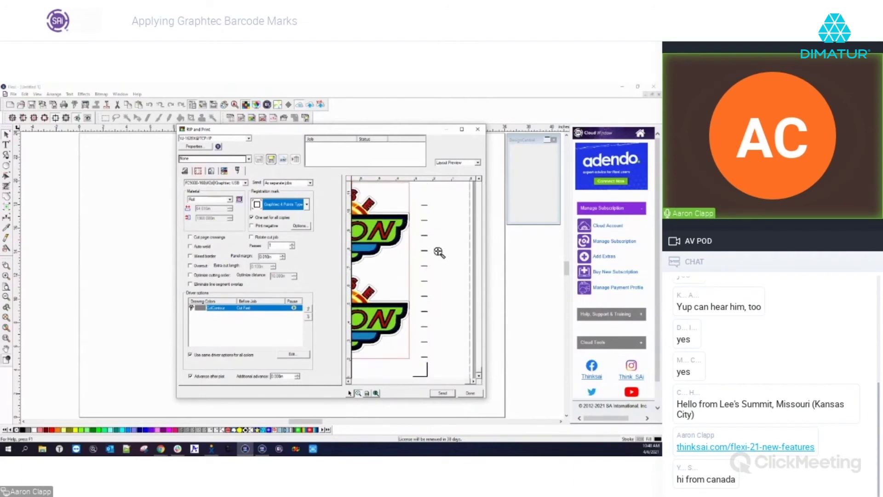
click(429, 311)
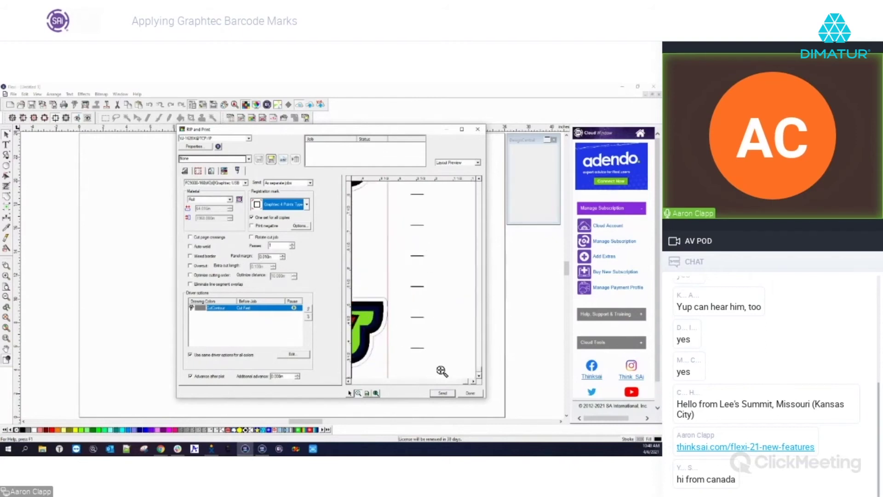
click(438, 310)
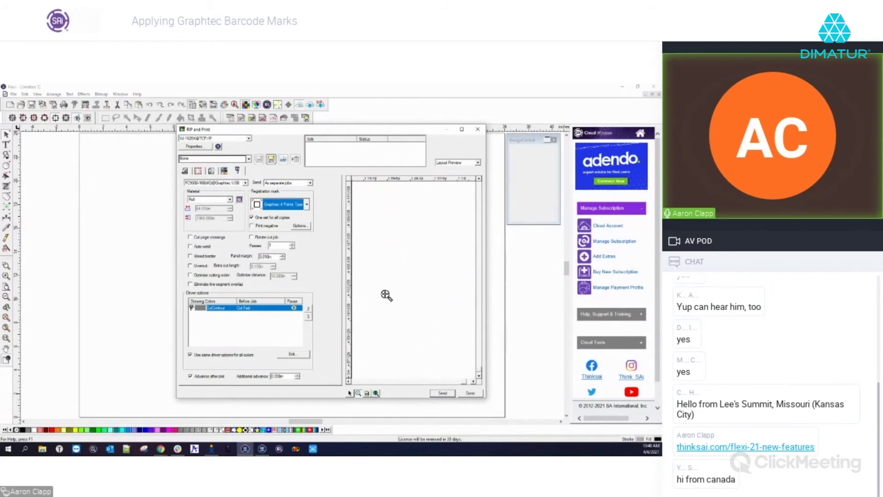
click(420, 290)
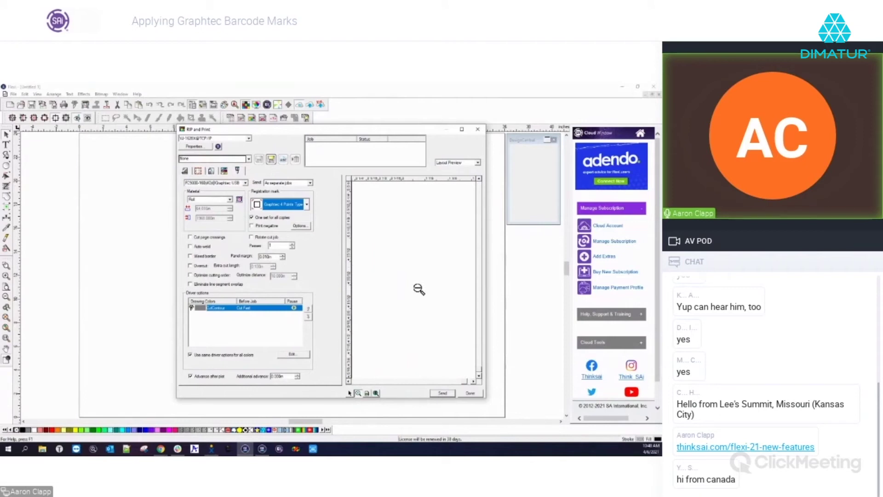
click(469, 381)
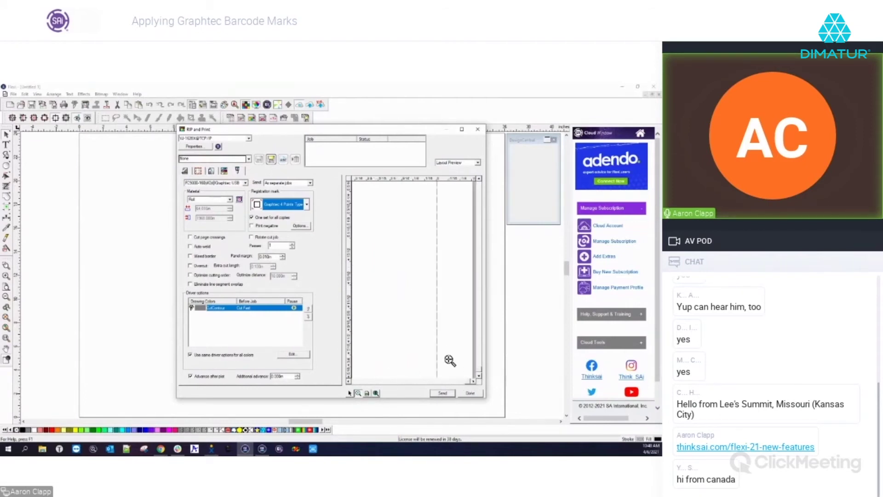
shift+click(420, 263)
click(420, 263)
click(418, 261)
click(375, 394)
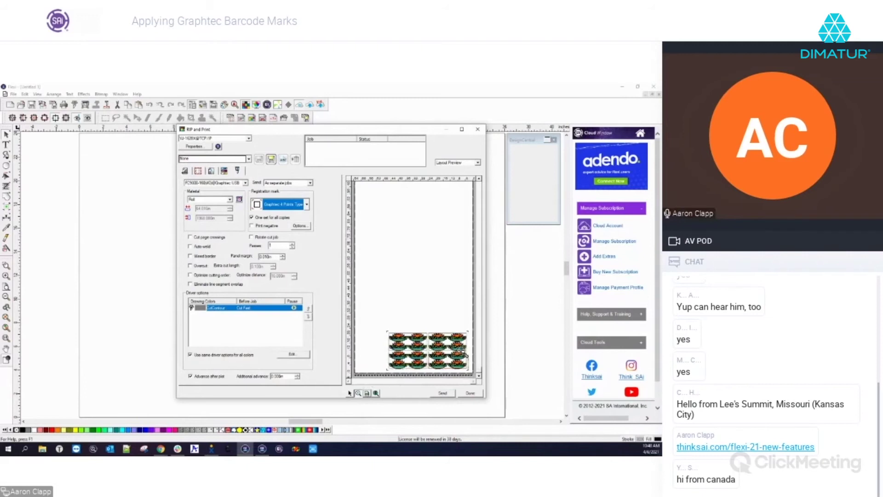
click(476, 377)
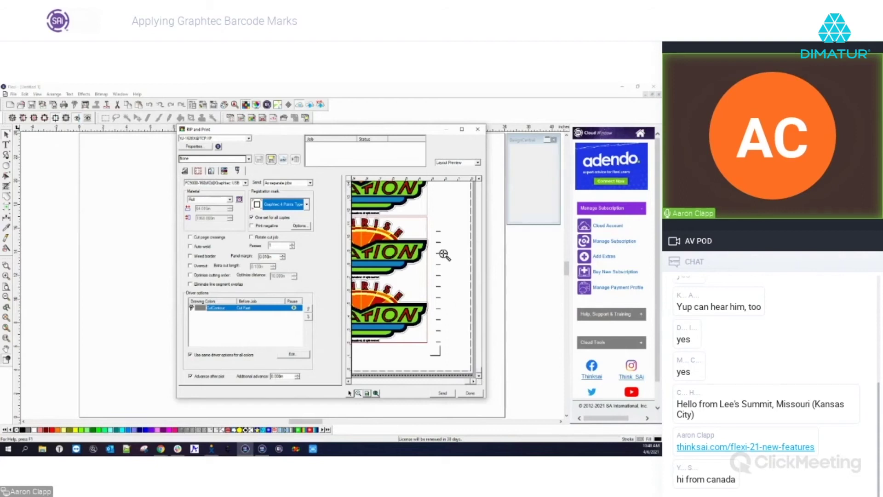
Reopen the Graphtec mark options, highlight the barcode note to review it, and accept the settings
click(295, 227)
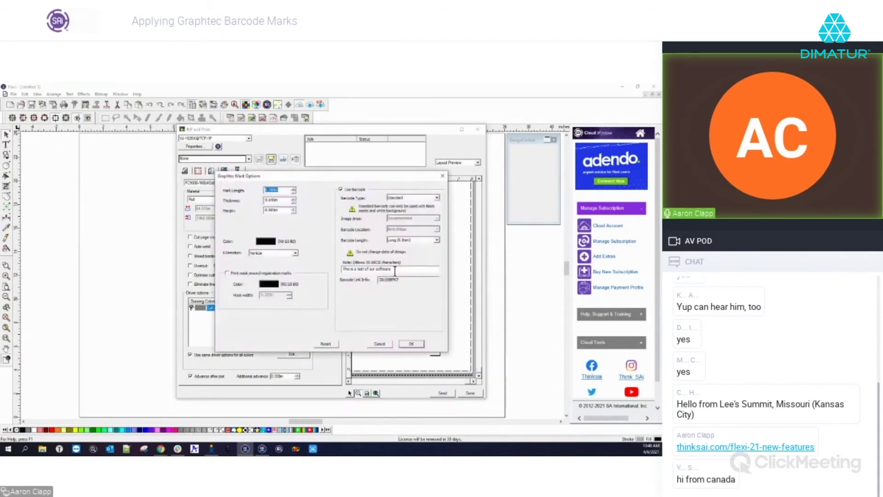
drag(394, 270, 334, 270)
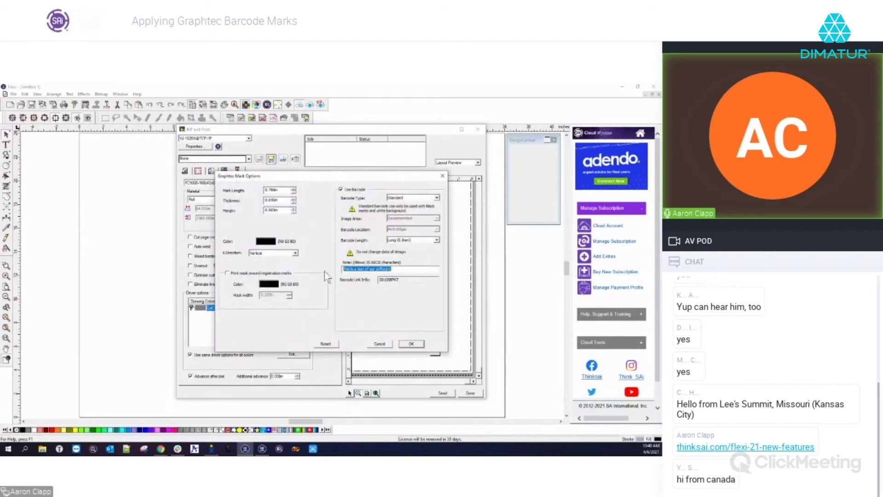
drag(393, 269, 339, 268)
click(412, 343)
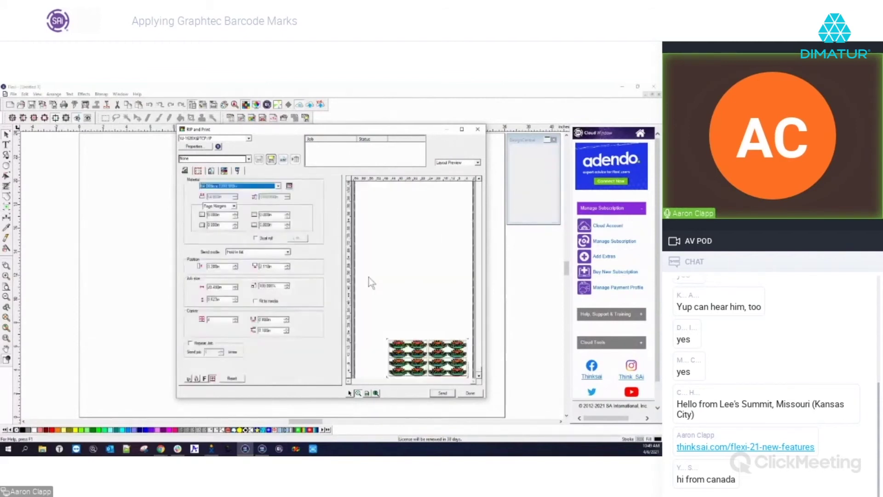
Send the print-and-cut job, close the RIP and Print dialog, and switch to Production Manager
click(442, 394)
click(470, 394)
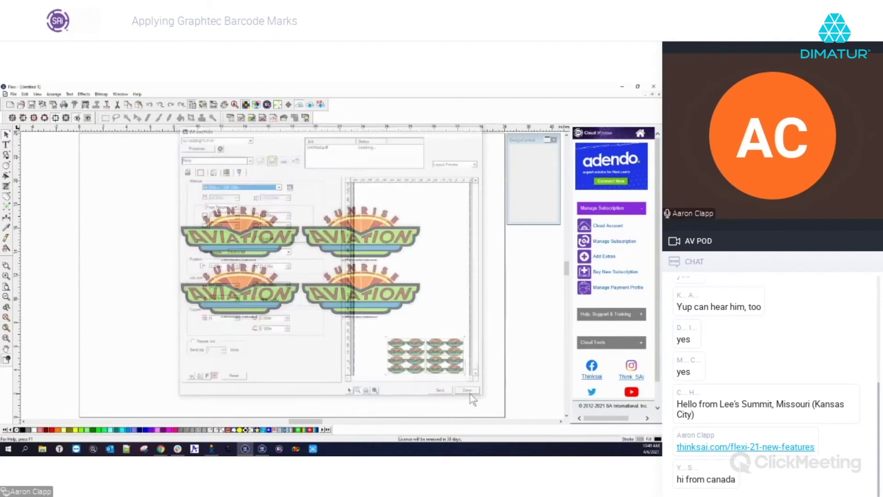
click(262, 448)
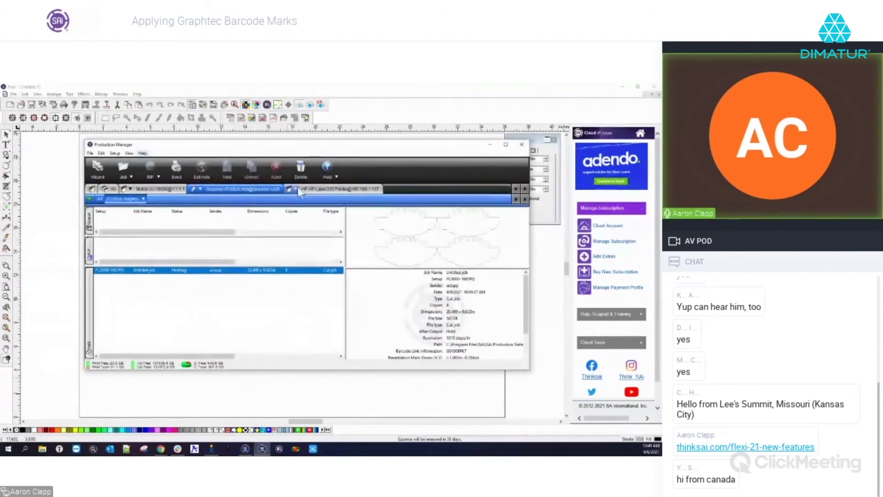
Preview the print job in the Mutoh queue and review the commands available for the cut job in the Graphtec queue
click(145, 189)
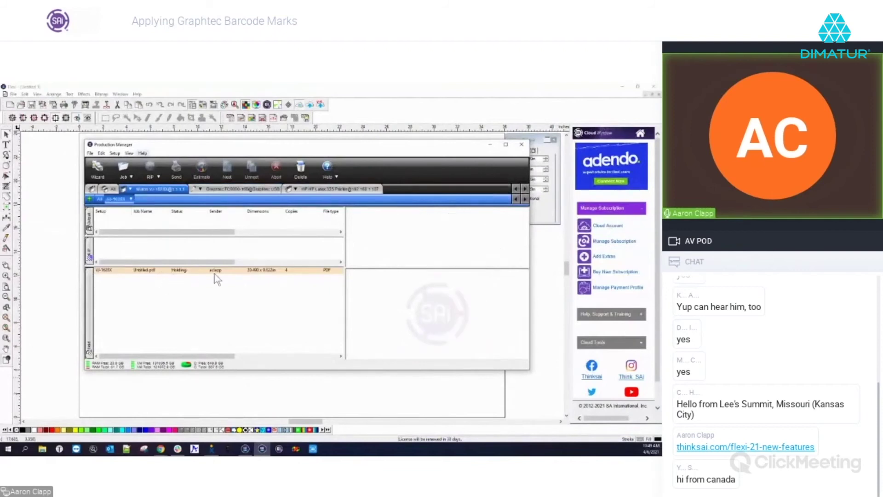
click(164, 271)
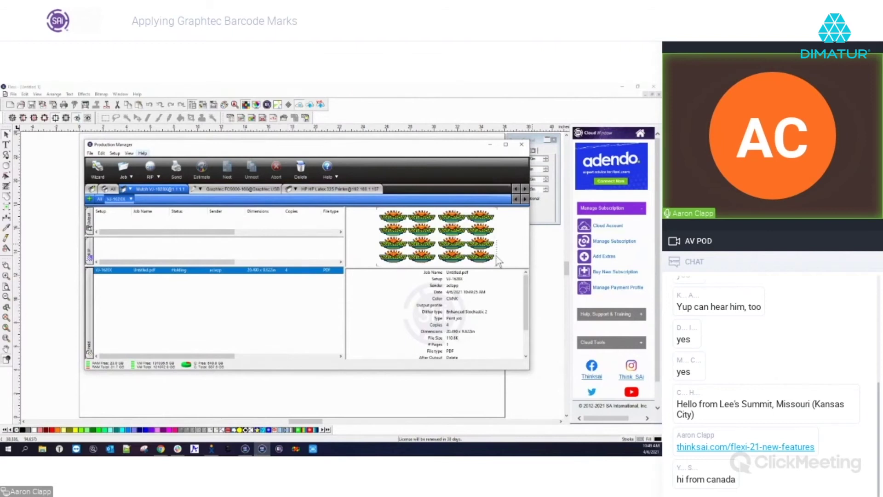
click(239, 189)
right_click(146, 274)
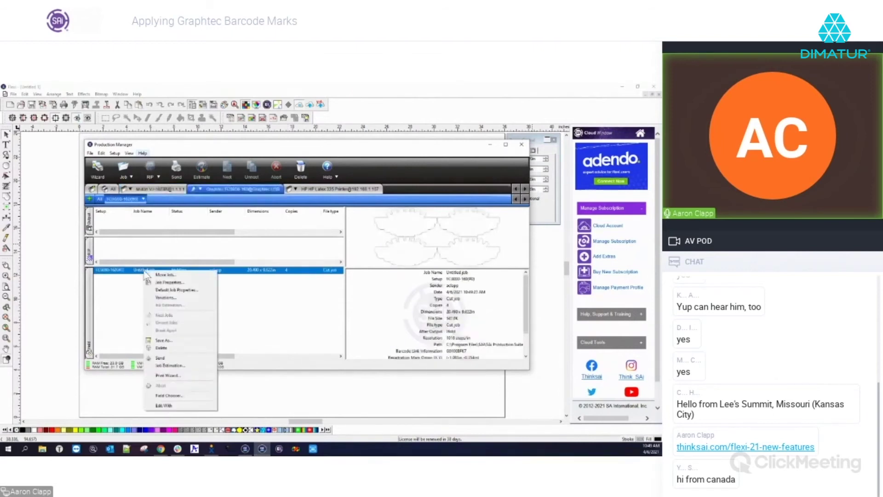
click(137, 288)
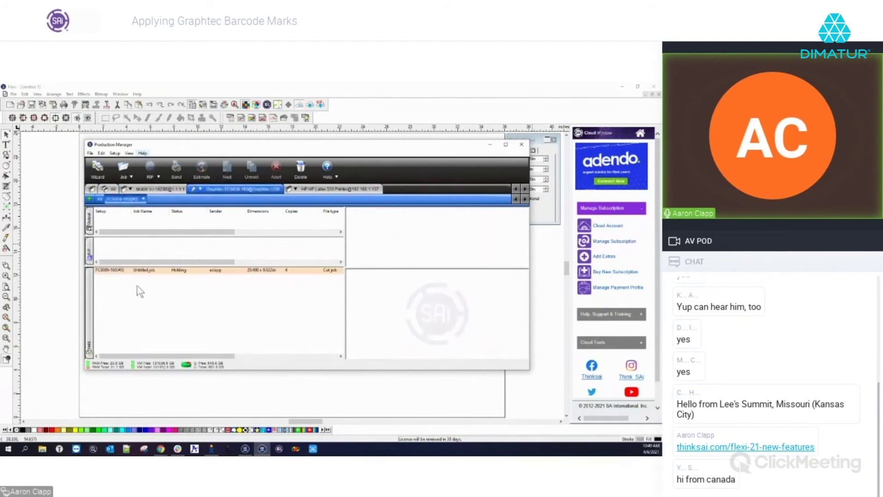
right_click(142, 271)
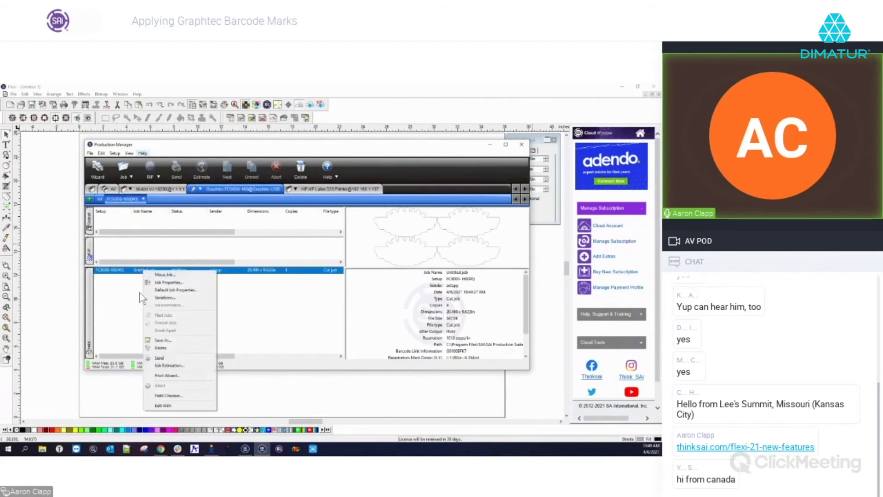
click(142, 348)
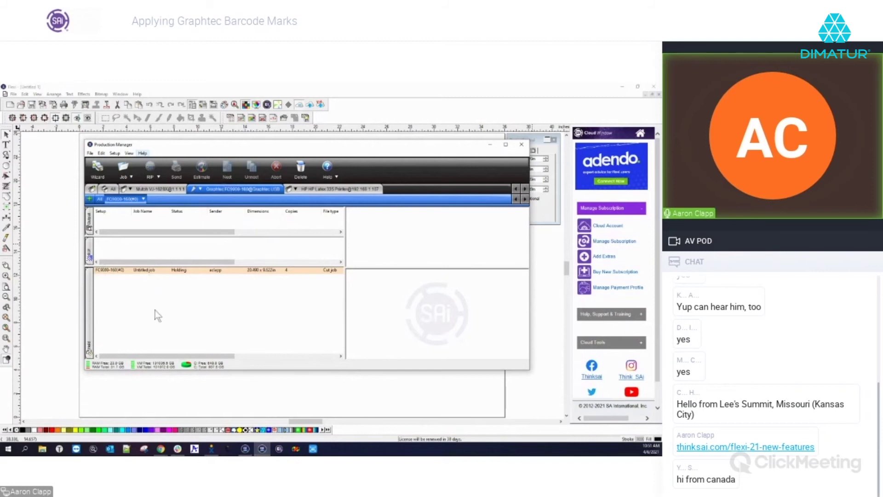
Compare the Barcode Link Information of the Graphtec cut job and the Mutoh print job, and return to the Flexi design
click(161, 272)
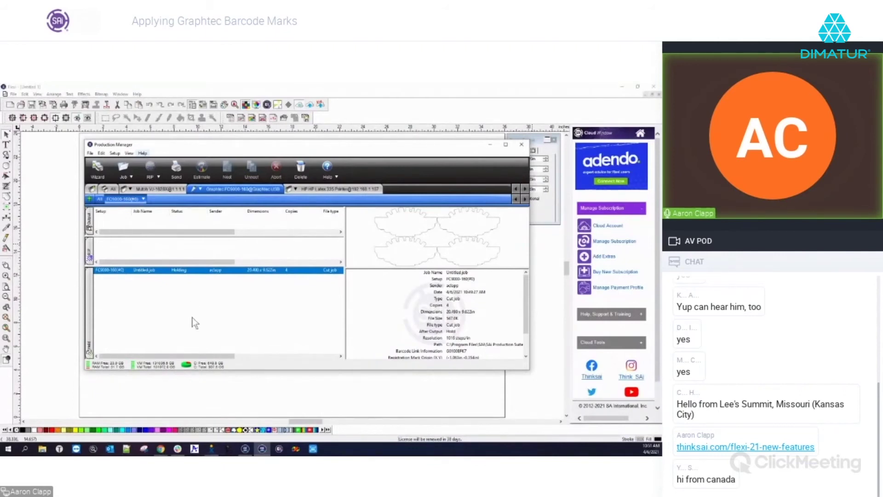
scroll(449, 328, down, 2)
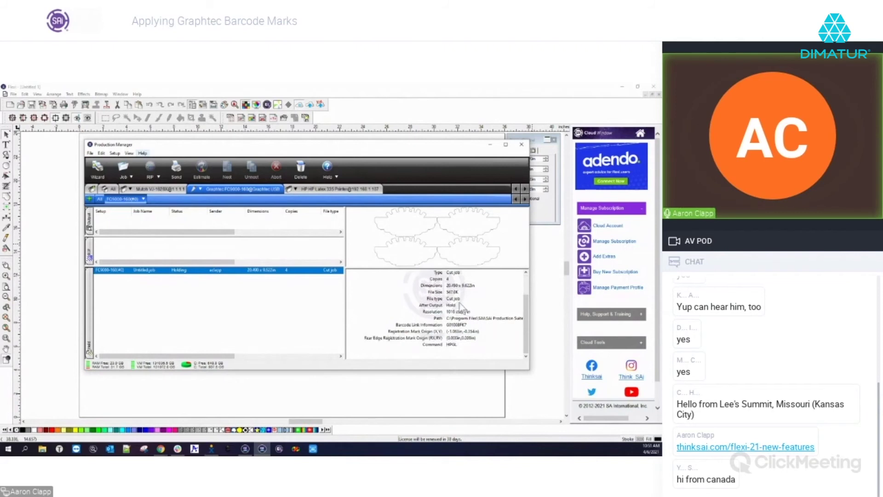
scroll(463, 326, up, 2)
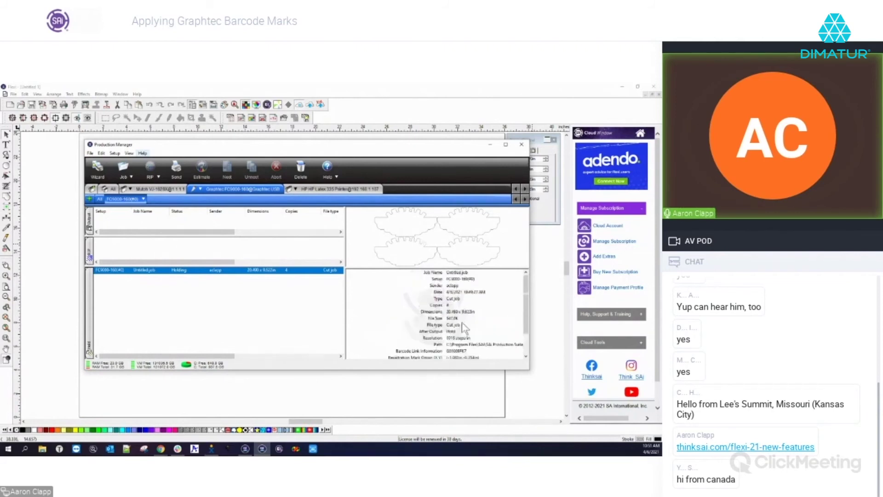
click(159, 189)
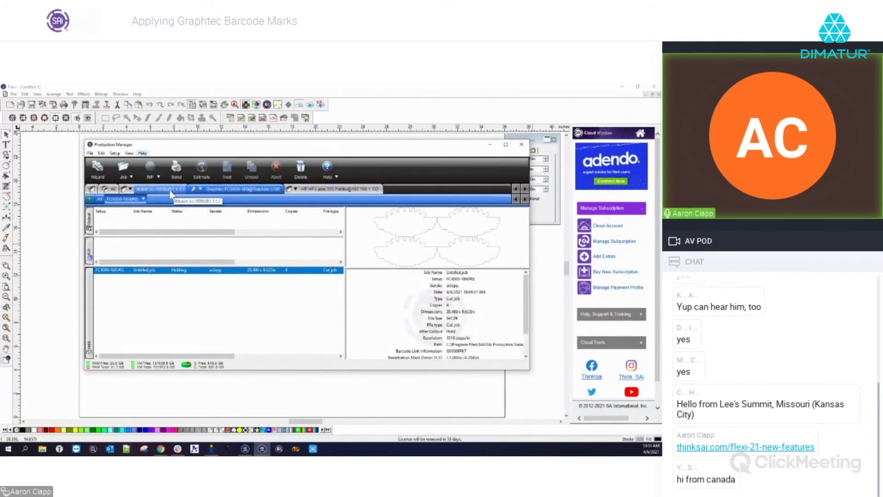
scroll(484, 321, down, 2)
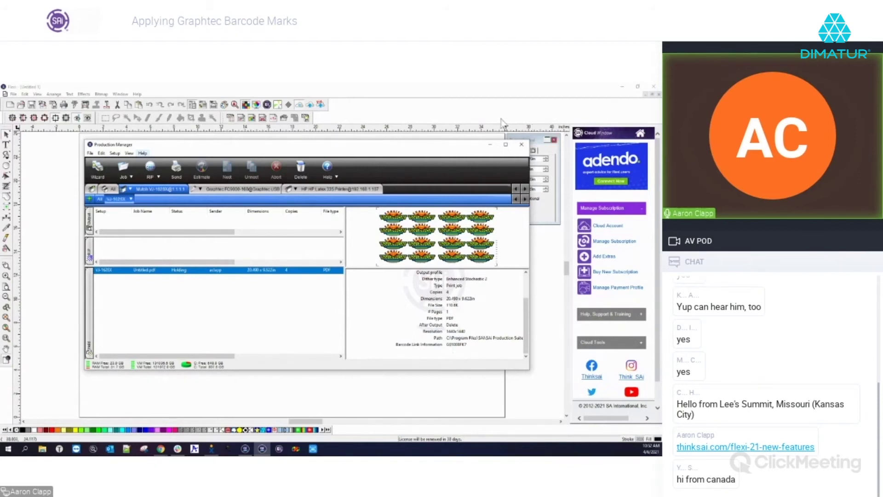
click(487, 108)
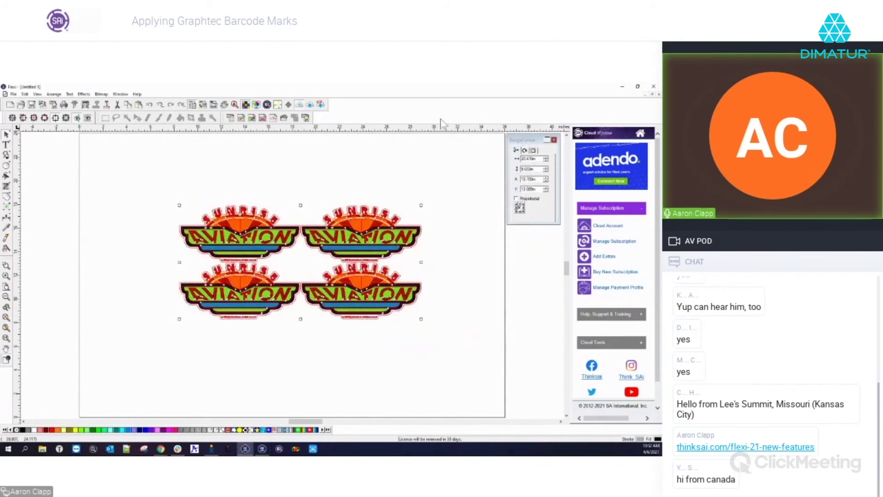
Reopen RIP and Print for the logo design and show the Graphtec contour cut settings
click(85, 105)
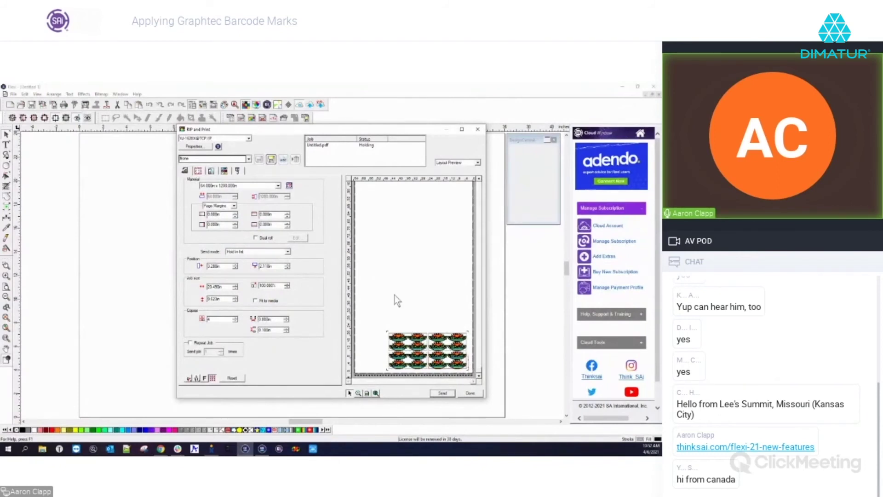
click(237, 172)
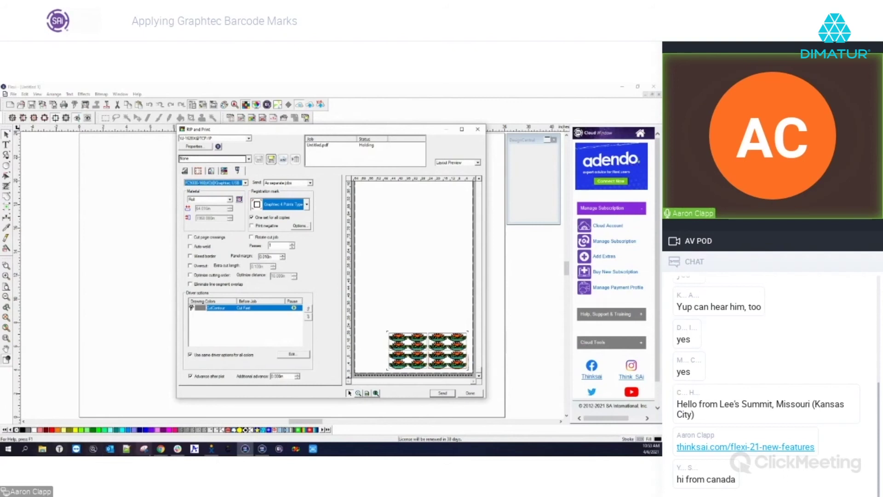
Switch to the web browser, view the adendo.com home page, and return to the RIP and Print dialog in Flexi
click(179, 423)
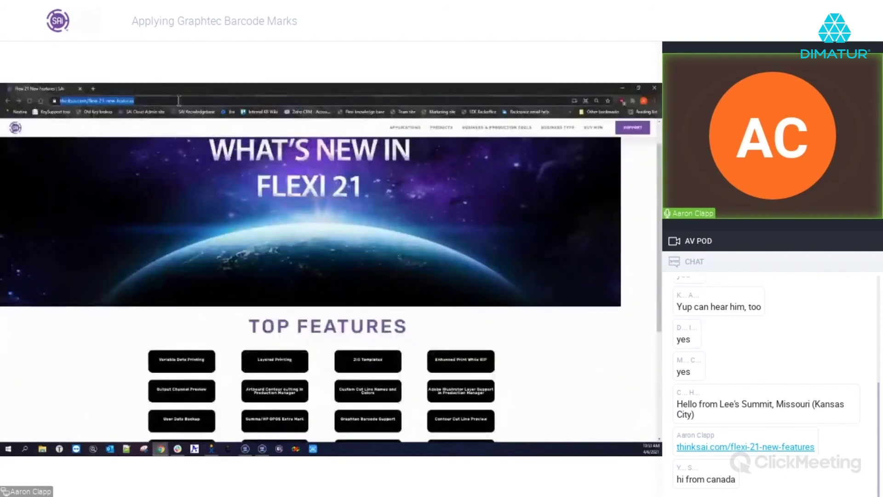
text(adendo.com)
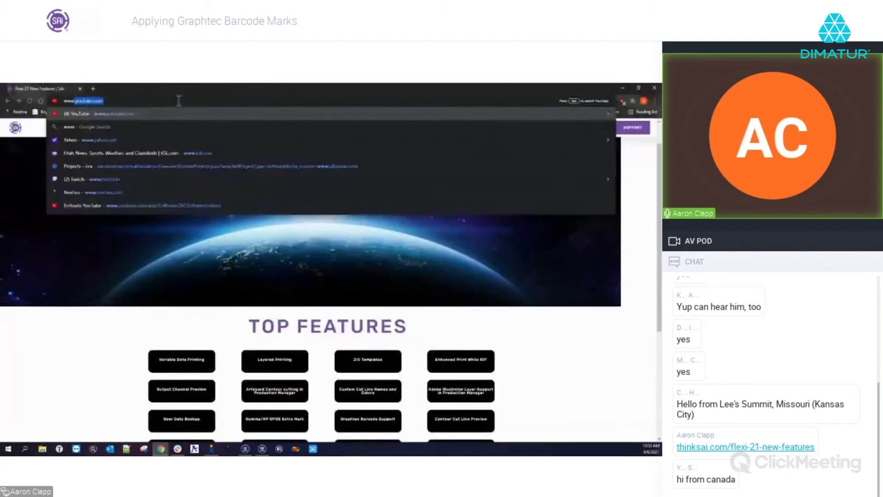
key(Return)
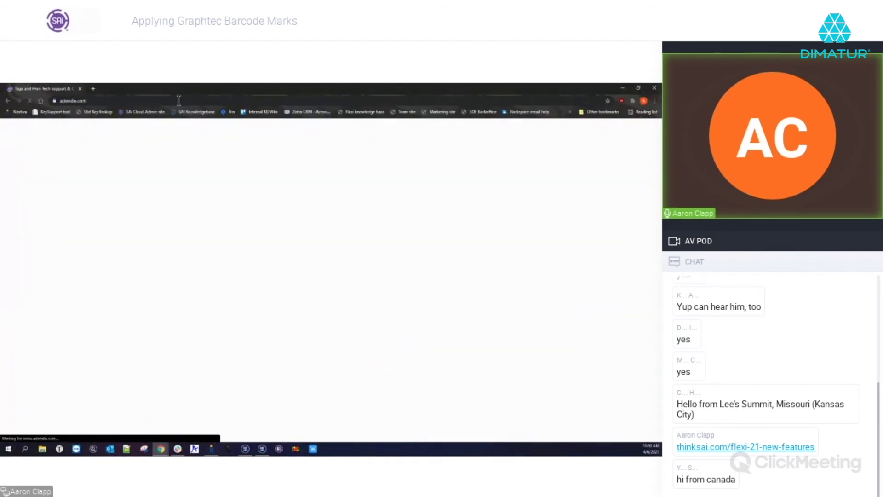
mouse_move(224, 156)
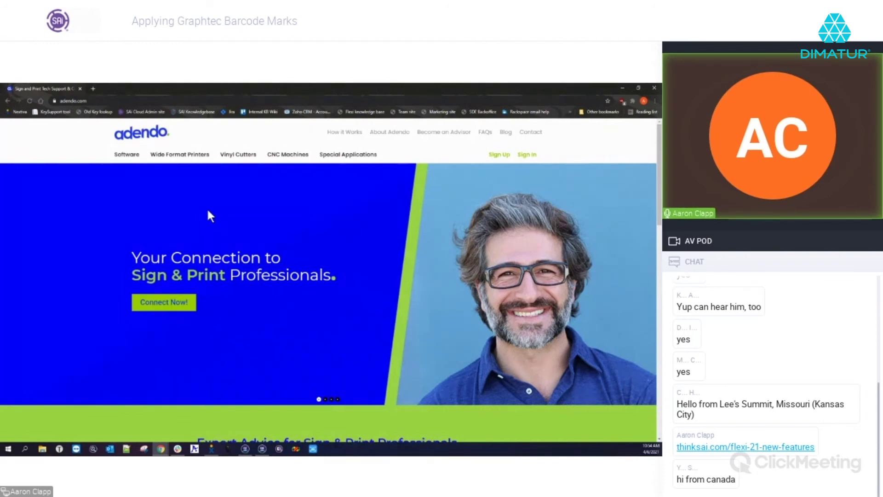
click(622, 88)
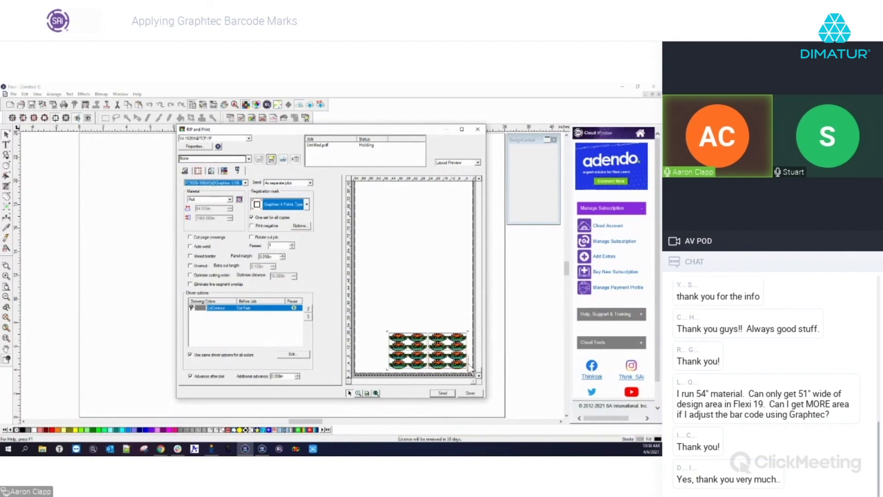
Open the Graphtec mark options and try to apply a smaller margin around the registration marks
click(300, 225)
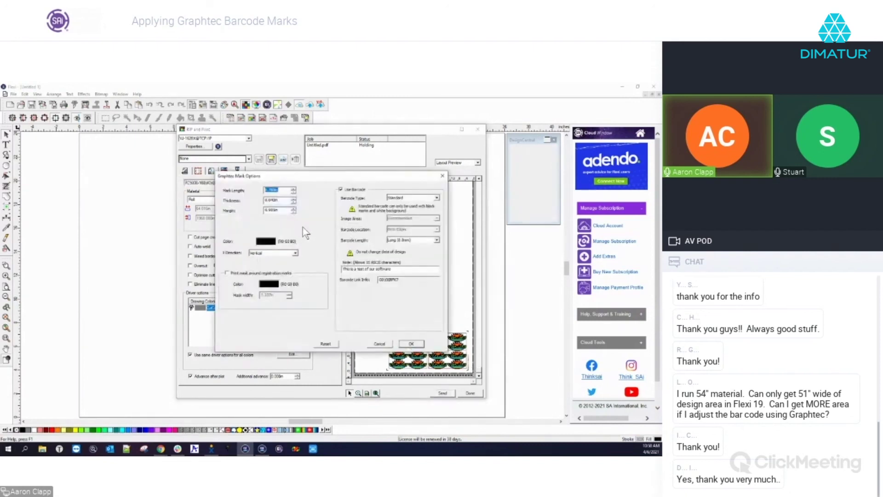
double_click(281, 210)
click(293, 212)
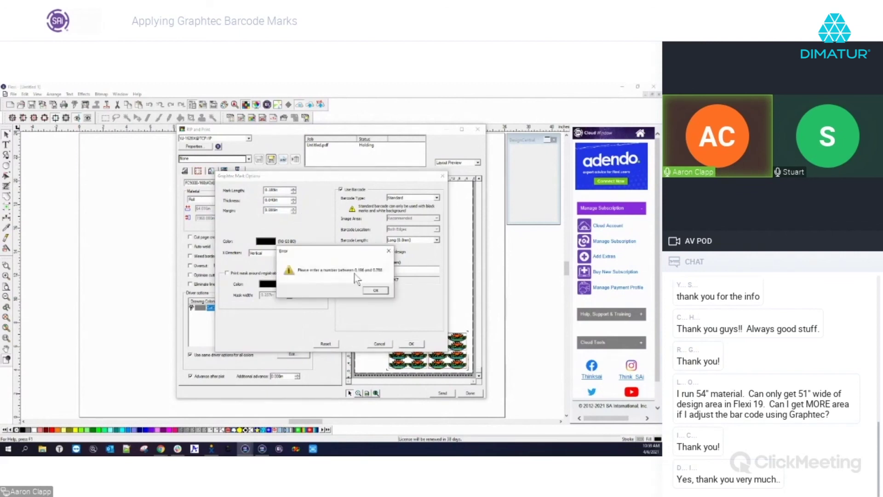
click(375, 290)
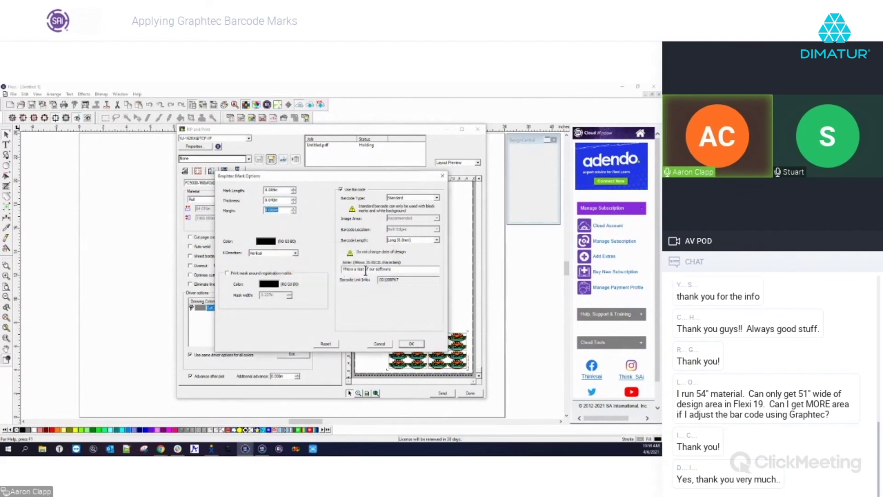
click(412, 345)
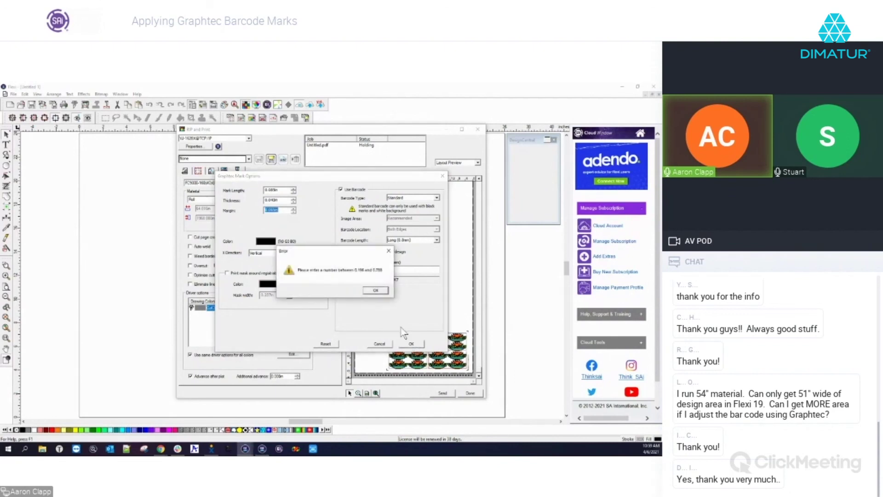
click(381, 292)
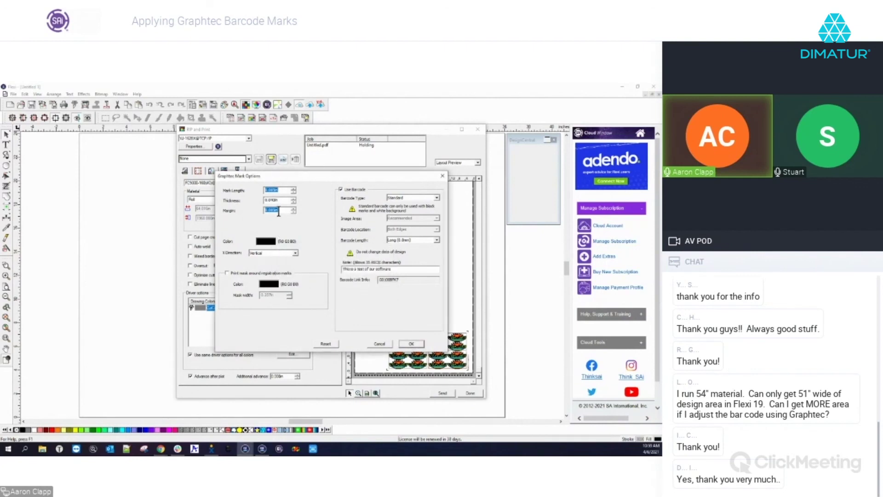
Try to enter smaller values for the Graphtec mark length and thickness
text(.198)
key(Tab)
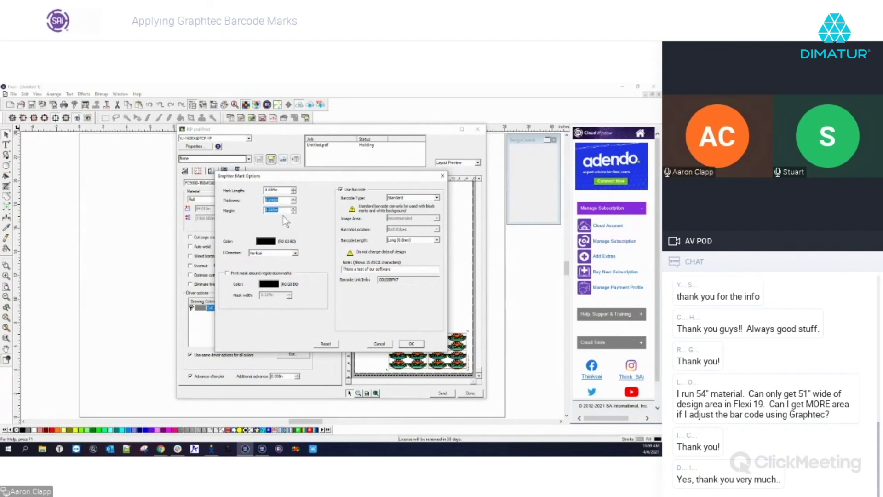
text(.199)
key(Tab)
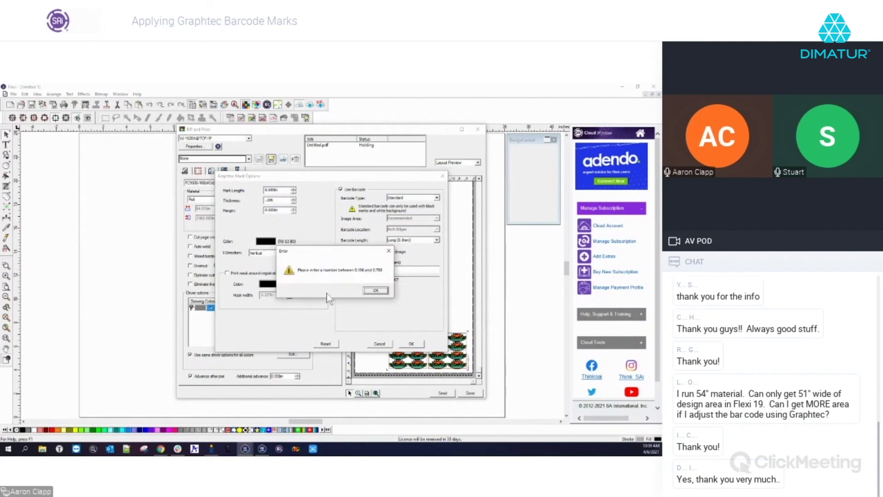
click(377, 290)
click(376, 290)
click(279, 190)
click(377, 291)
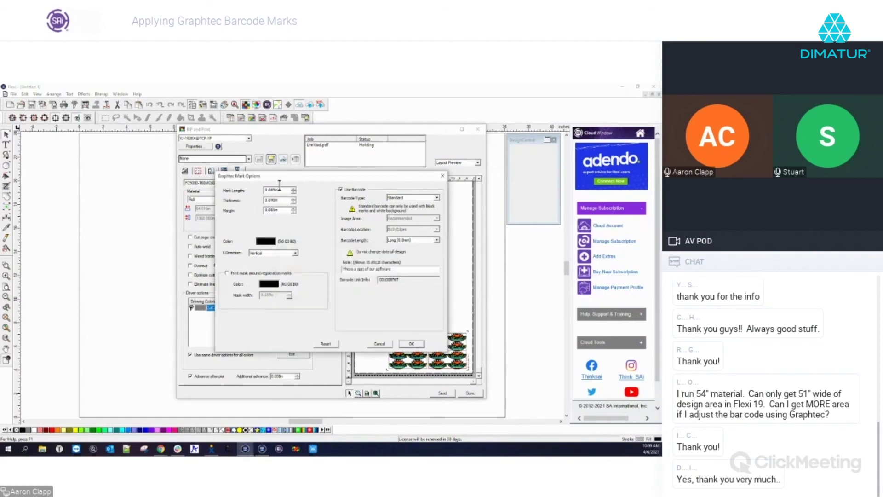
Set the Graphtec mark length and margin to 0.2 in and accept the mark options
drag(279, 189, 265, 191)
key(BackSpace)
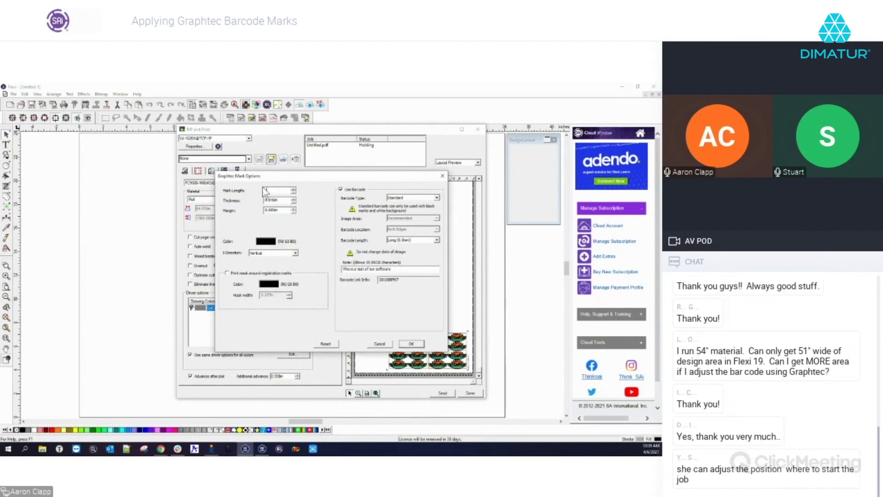
key(Tab)
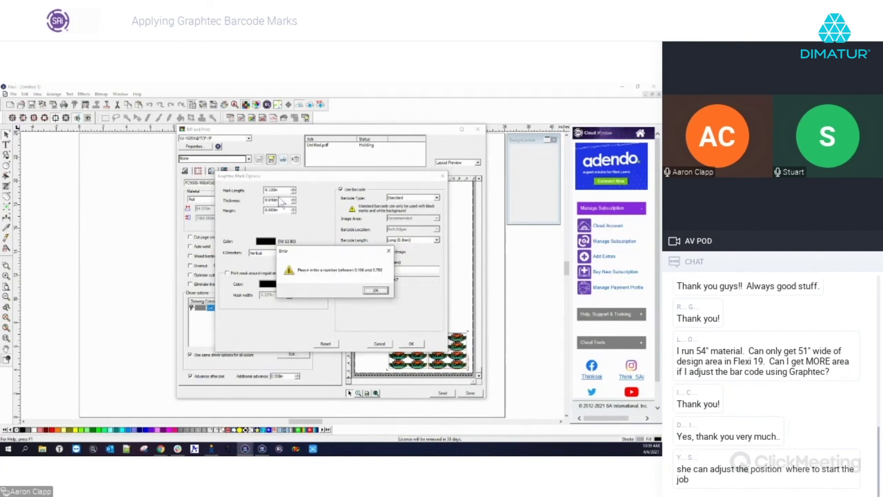
key(Return)
drag(279, 190, 257, 189)
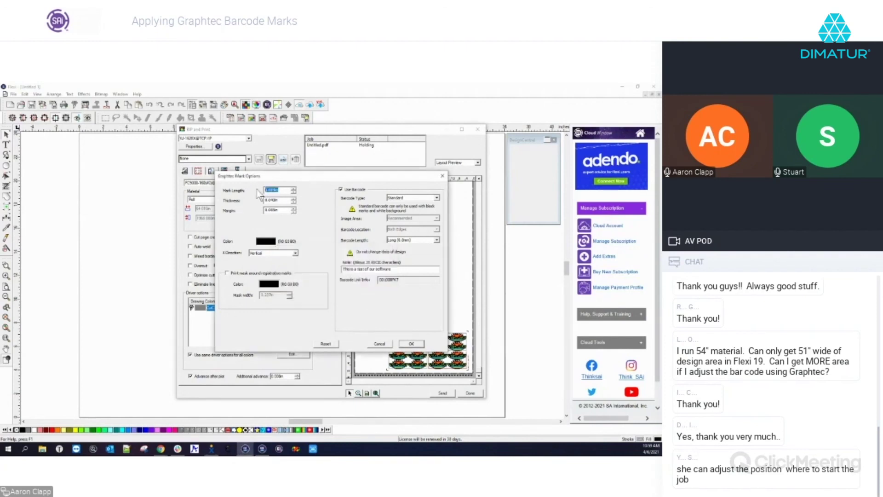
key(BackSpace)
text(.2)
key(Tab)
click(411, 344)
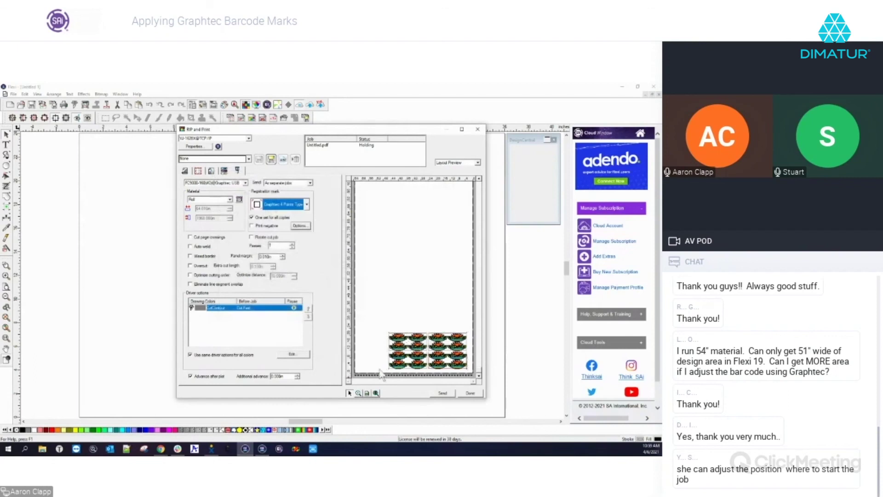
Inspect the corner marks and barcode in the layout preview, and turn off Use Barcode in the Graphtec mark options
click(359, 393)
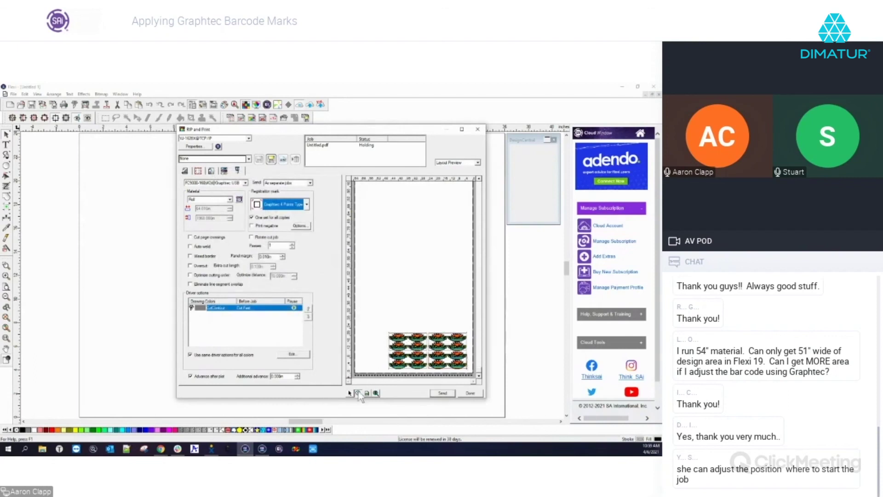
click(395, 372)
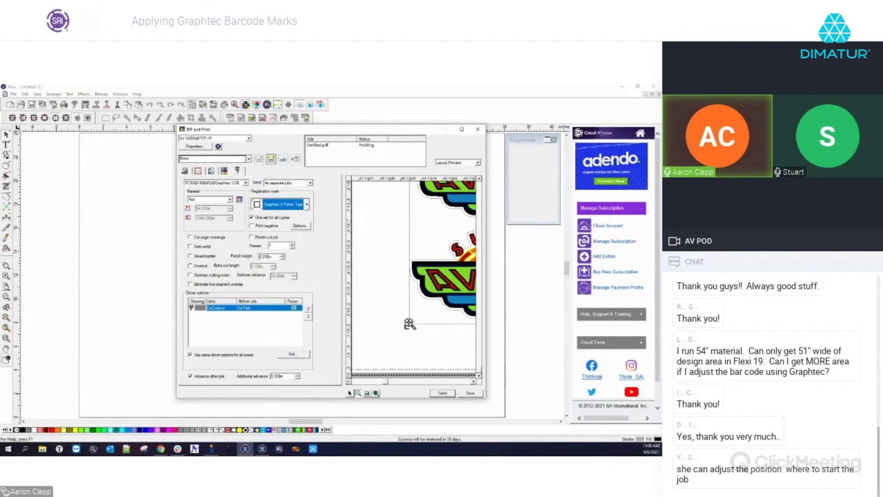
click(376, 393)
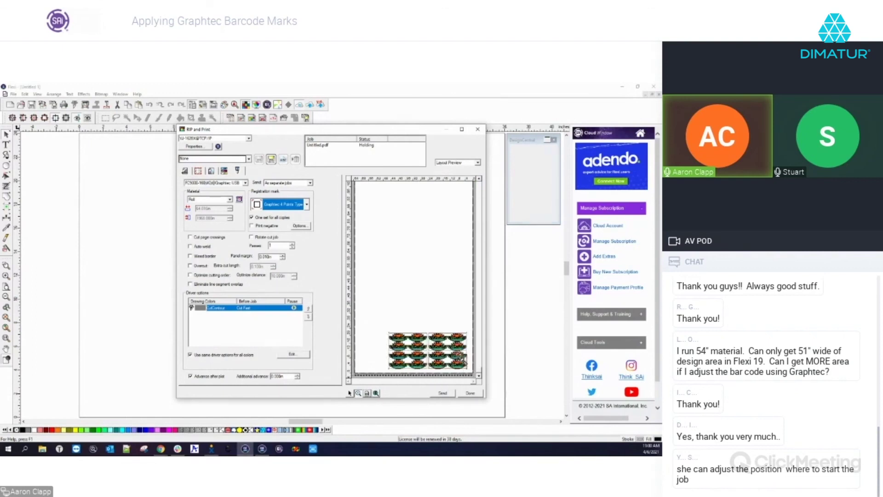
scroll(466, 362, up, 3)
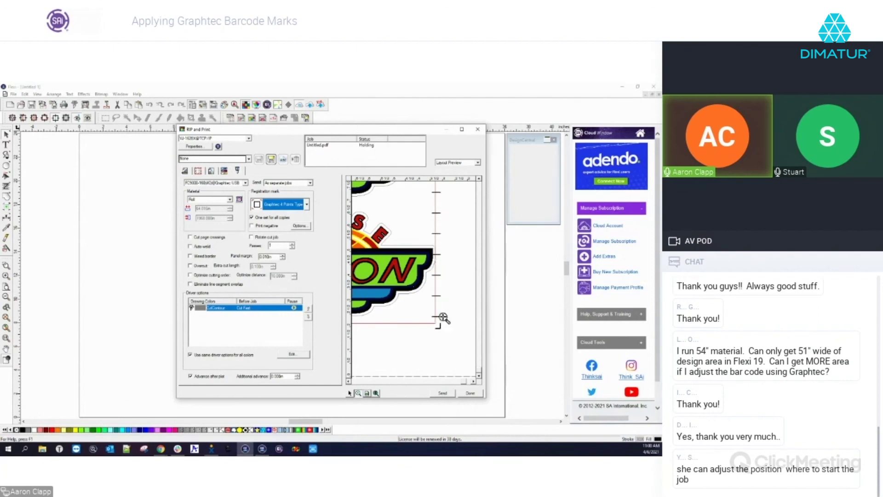
click(301, 226)
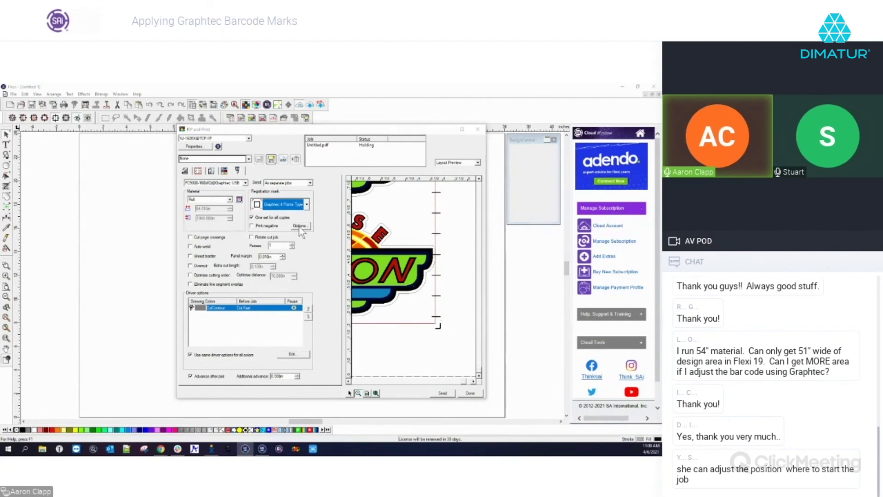
click(341, 190)
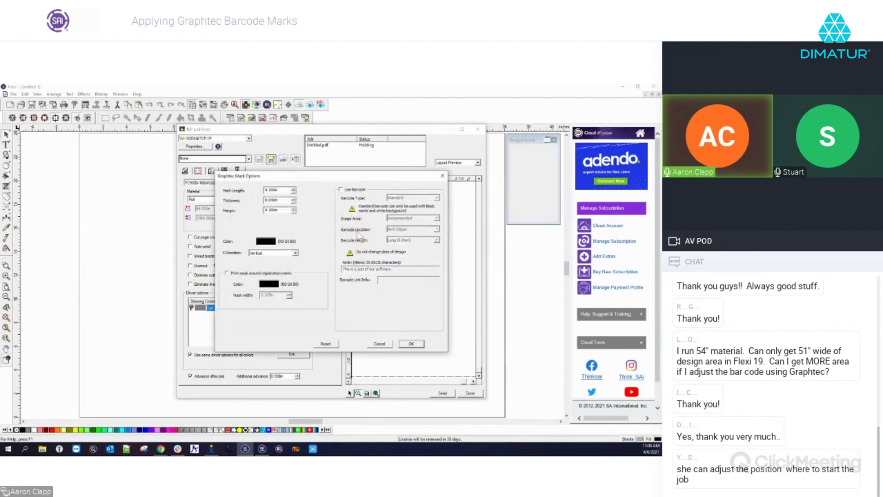
click(410, 344)
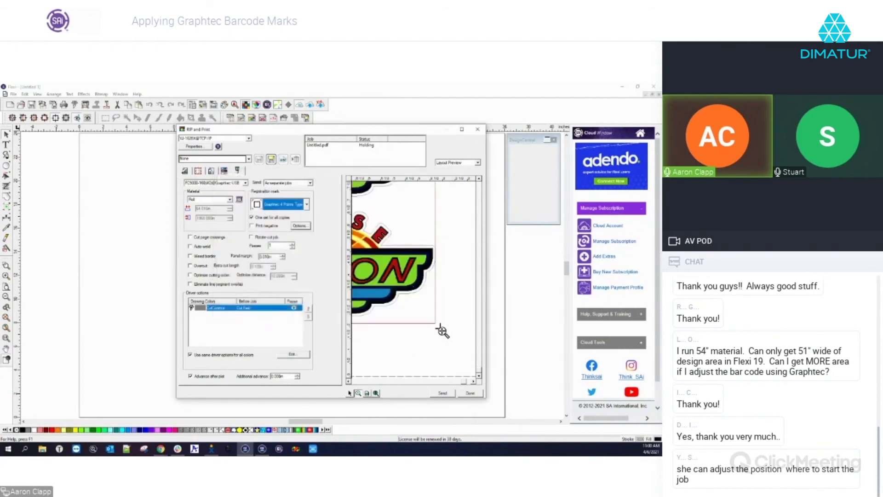